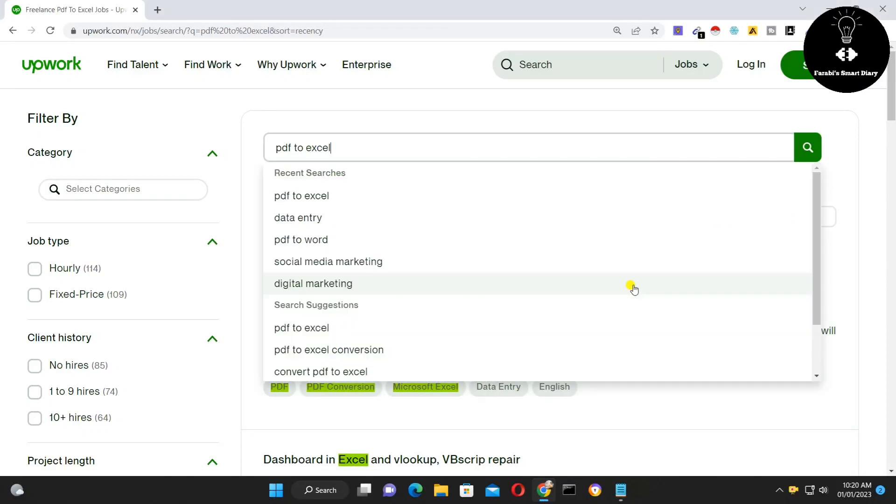
# Open the PDF Manual Labor posting from the pdf to excel job results, then close it.
pyautogui.scroll(-2, 624, 422)
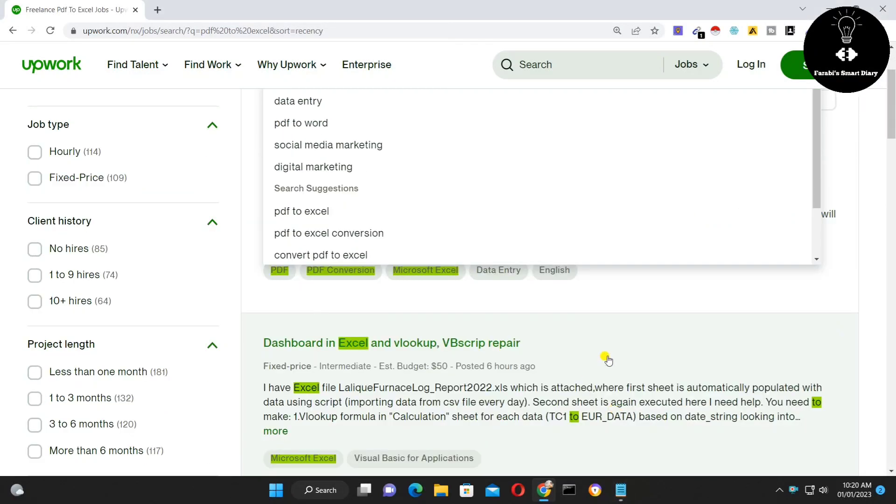
pyautogui.click(789, 311)
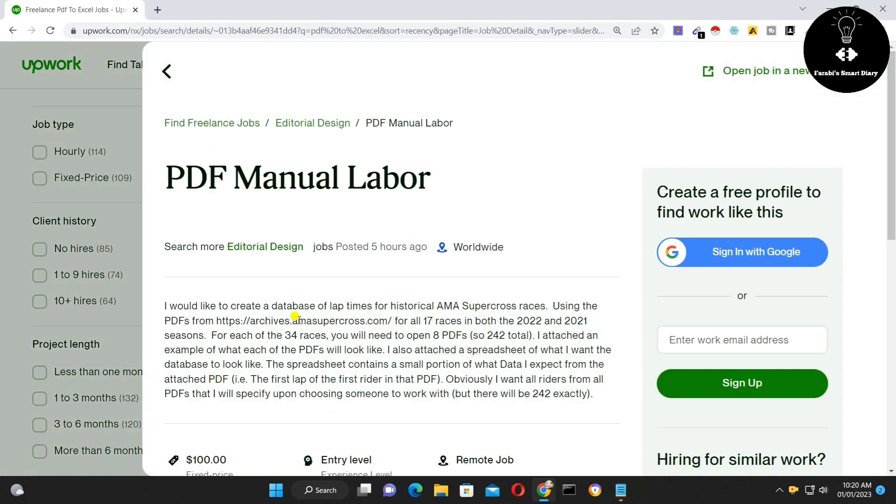
pyautogui.click(167, 71)
# Scroll down through the pdf to excel job results and back to the top.
pyautogui.scroll(-5, 429, 322)
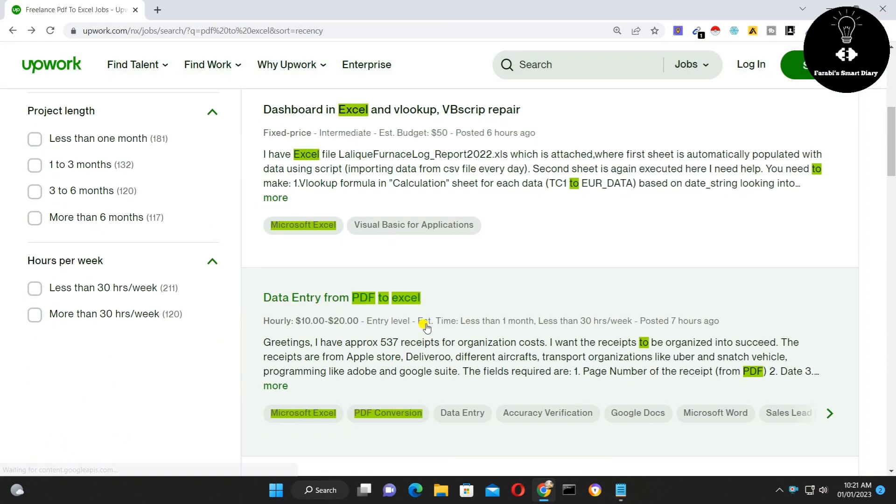
pyautogui.scroll(-4, 429, 323)
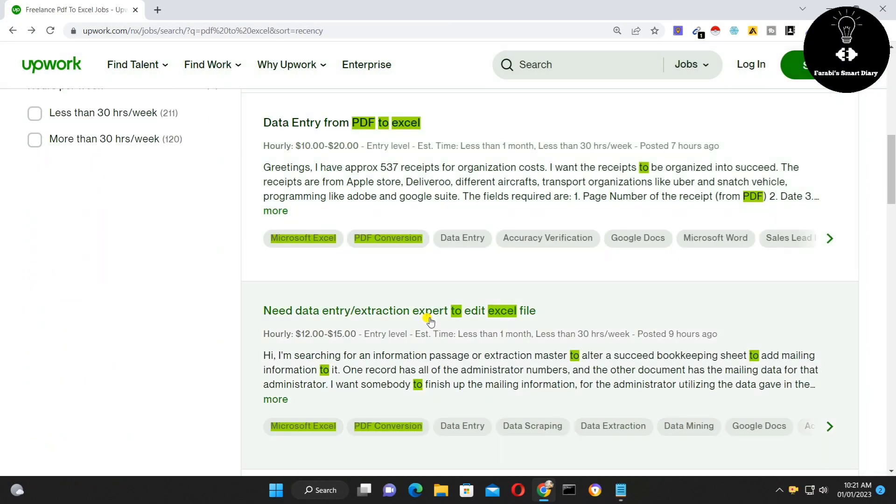
pyautogui.scroll(-1, 429, 322)
pyautogui.scroll(-2, 429, 321)
pyautogui.scroll(-2, 430, 321)
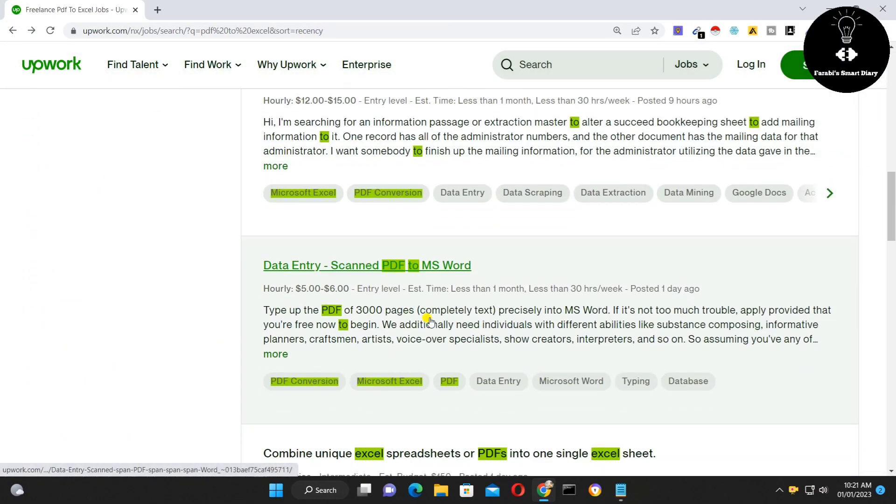
pyautogui.scroll(-3, 430, 321)
pyautogui.scroll(-1, 430, 320)
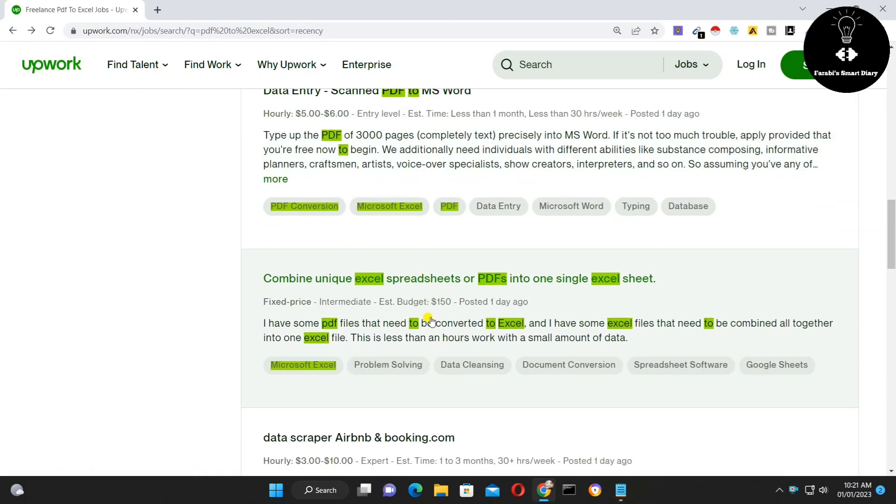
pyautogui.scroll(3, 430, 321)
pyautogui.scroll(3, 430, 321)
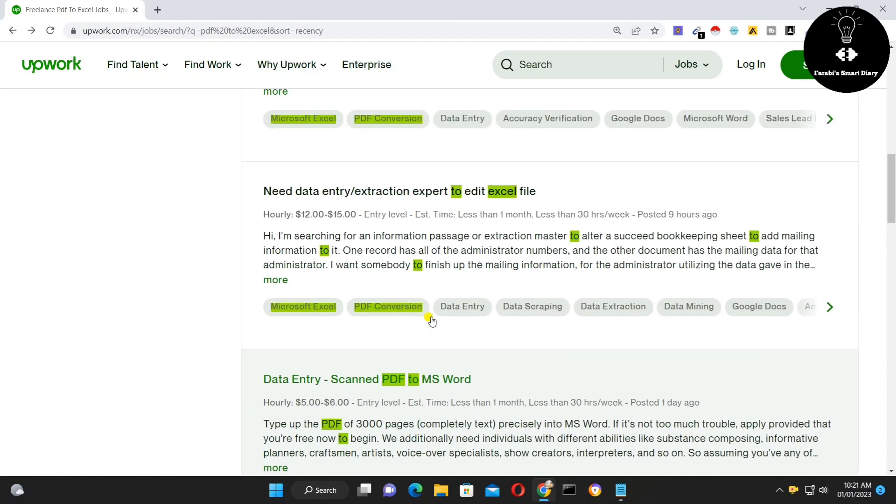
pyautogui.scroll(1, 430, 321)
pyautogui.scroll(3, 429, 320)
pyautogui.scroll(2, 430, 320)
pyautogui.scroll(3, 429, 321)
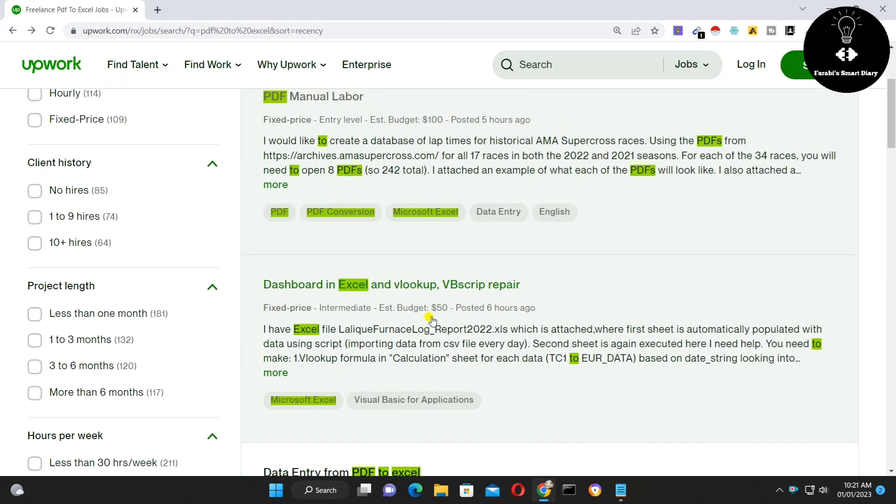
pyautogui.scroll(3, 430, 321)
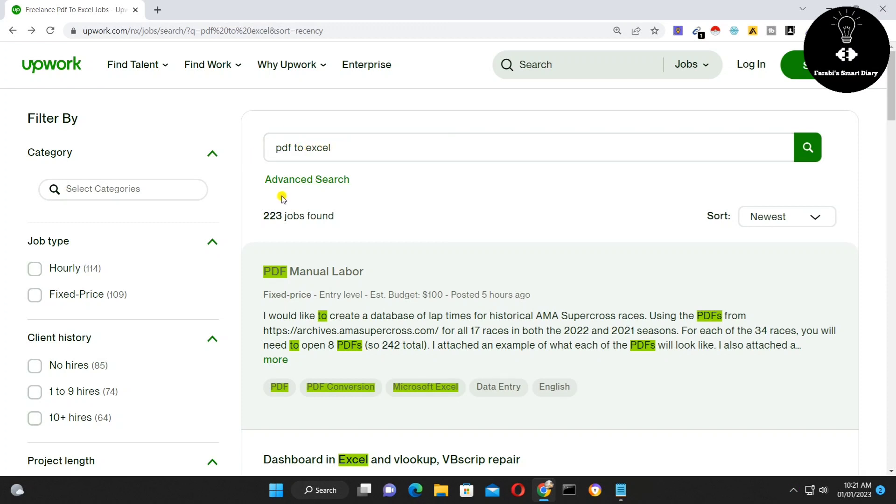
pyautogui.moveTo(260, 215); pyautogui.dragTo(343, 215)
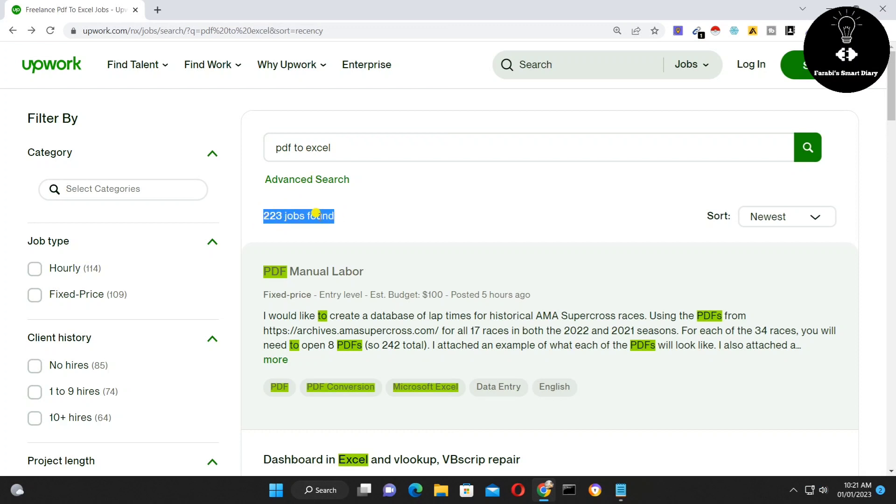
pyautogui.scroll(-1, 316, 213)
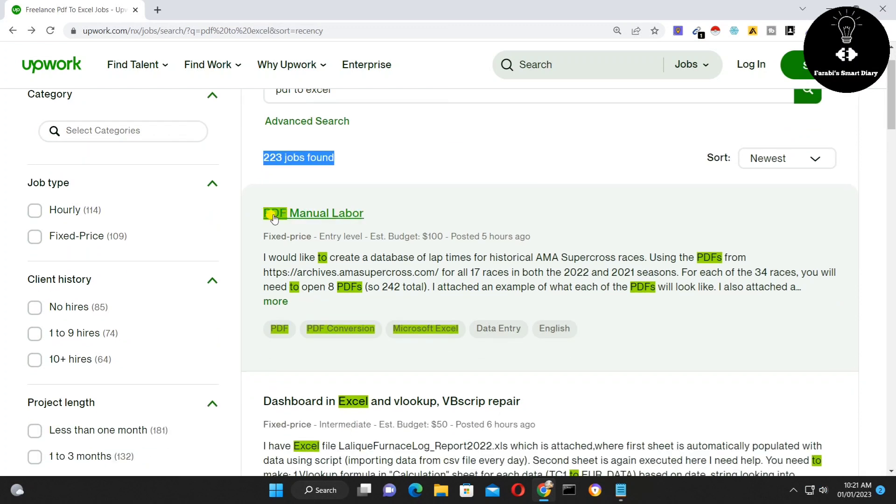
pyautogui.scroll(-1, 344, 219)
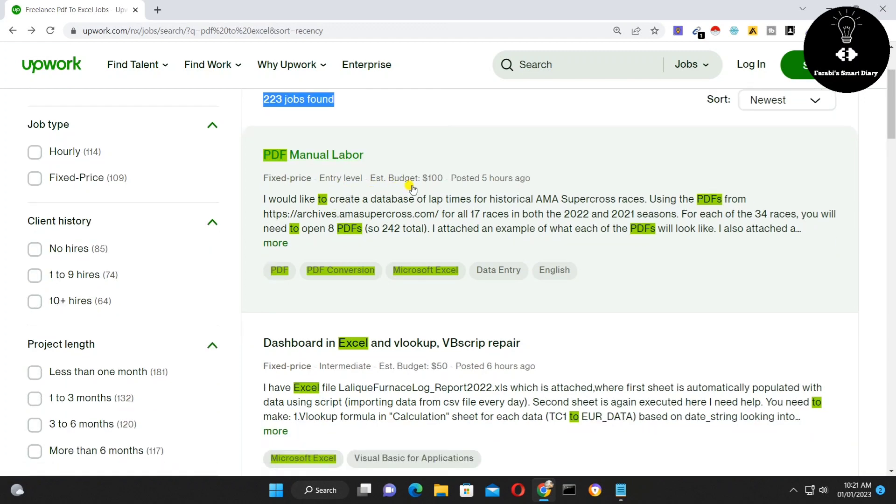
pyautogui.scroll(-2, 438, 184)
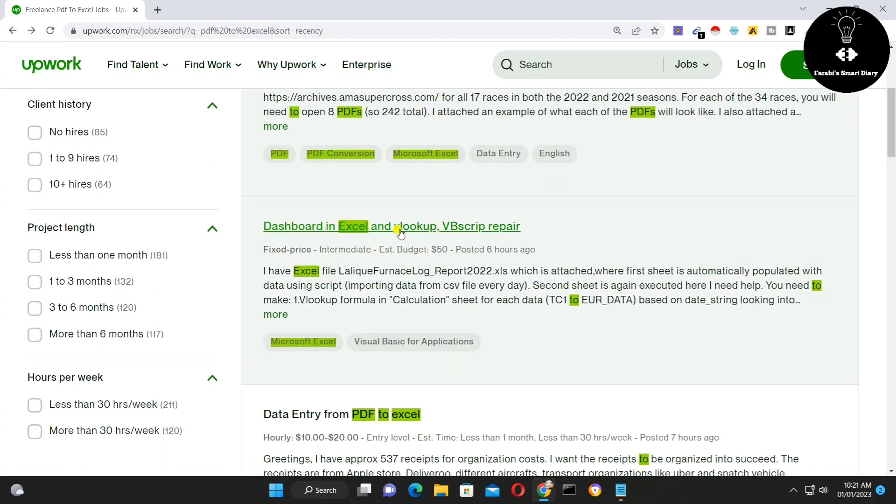
pyautogui.click(475, 227)
pyautogui.scroll(-2, 420, 252)
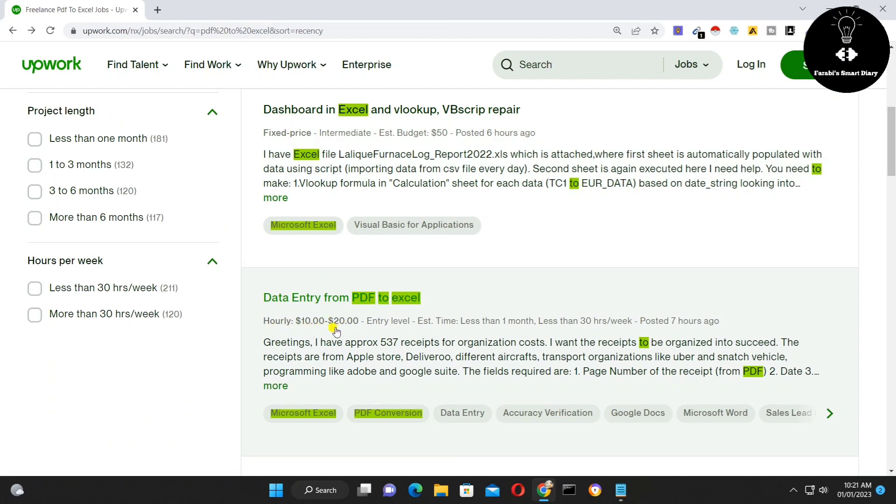
pyautogui.scroll(-2, 346, 331)
pyautogui.scroll(-2, 346, 331)
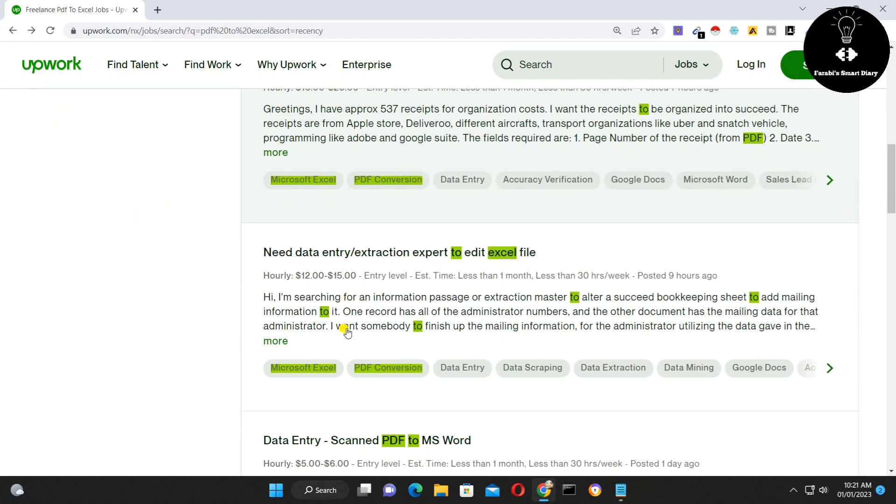
pyautogui.scroll(-1, 346, 331)
pyautogui.scroll(-2, 345, 326)
pyautogui.scroll(-2, 343, 323)
pyautogui.scroll(-1, 344, 318)
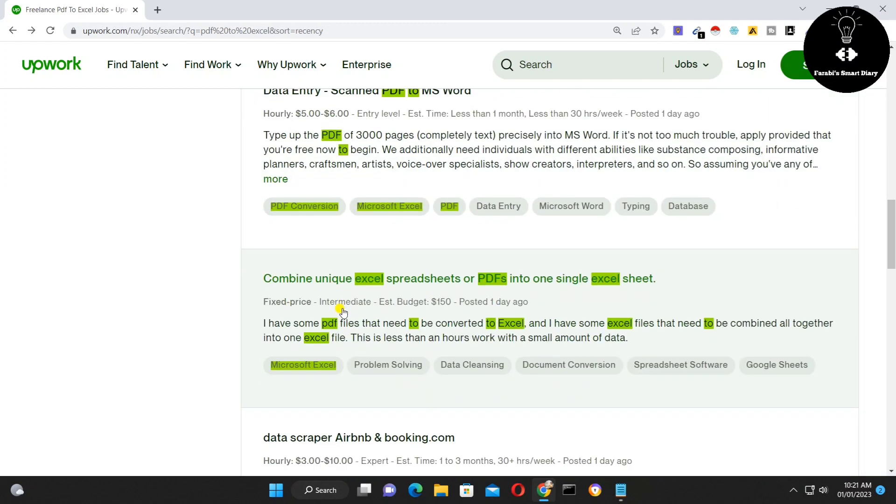
pyautogui.scroll(-1, 344, 312)
pyautogui.scroll(-1, 344, 309)
pyautogui.scroll(-1, 344, 309)
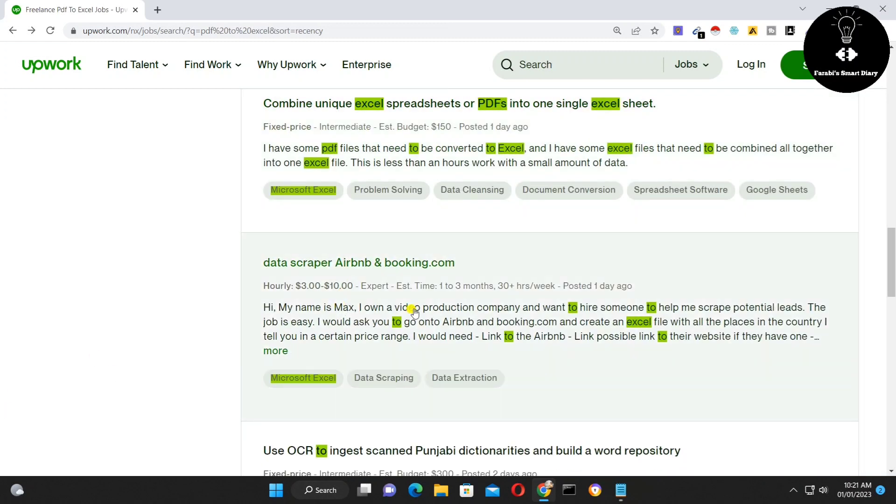
pyautogui.scroll(-1, 418, 327)
pyautogui.scroll(-2, 377, 353)
pyautogui.scroll(-1, 404, 336)
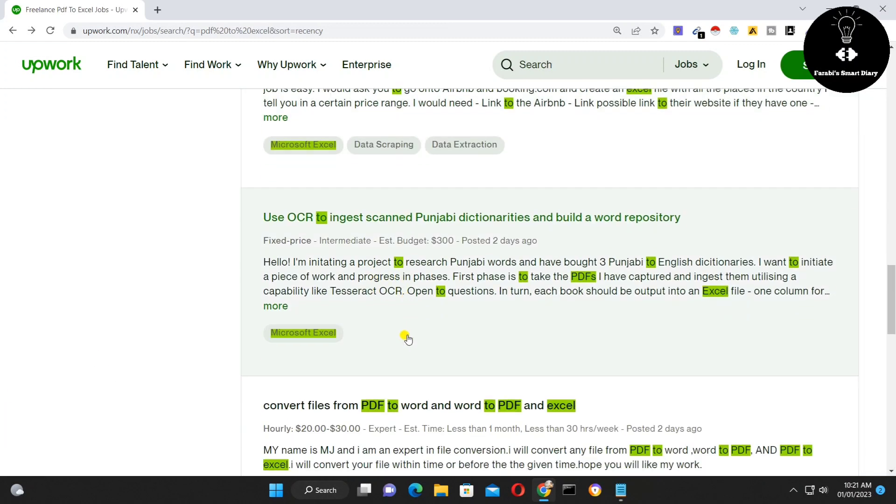
pyautogui.scroll(-1, 409, 340)
pyautogui.scroll(-2, 411, 331)
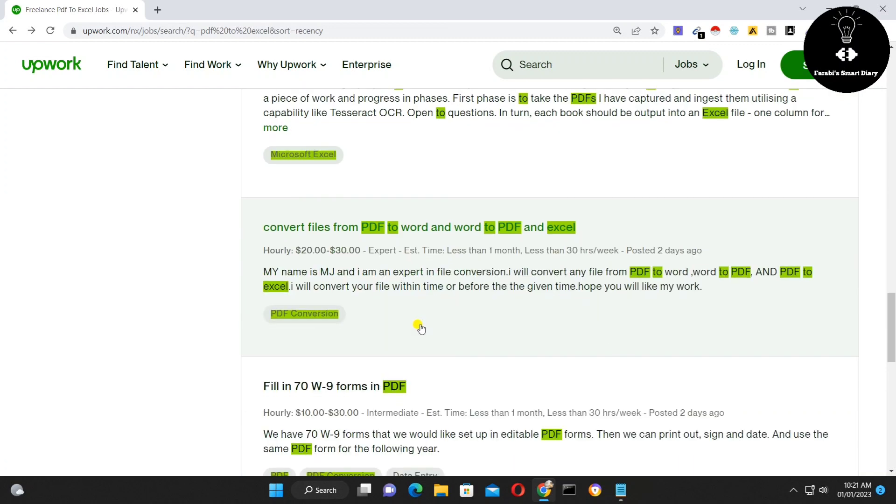
pyautogui.scroll(-1, 419, 324)
pyautogui.scroll(-1, 427, 307)
pyautogui.scroll(1, 426, 306)
pyautogui.scroll(2, 426, 308)
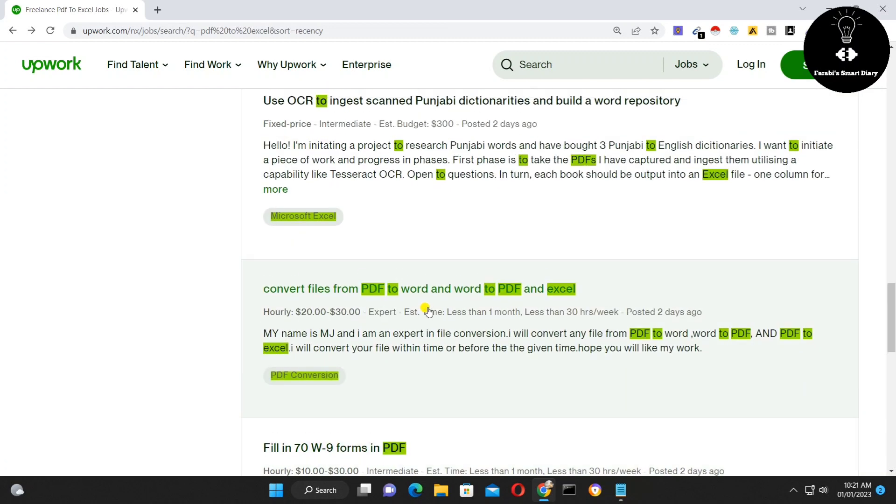
pyautogui.scroll(2, 427, 308)
pyautogui.scroll(1, 429, 309)
pyautogui.scroll(1, 429, 308)
pyautogui.scroll(1, 435, 302)
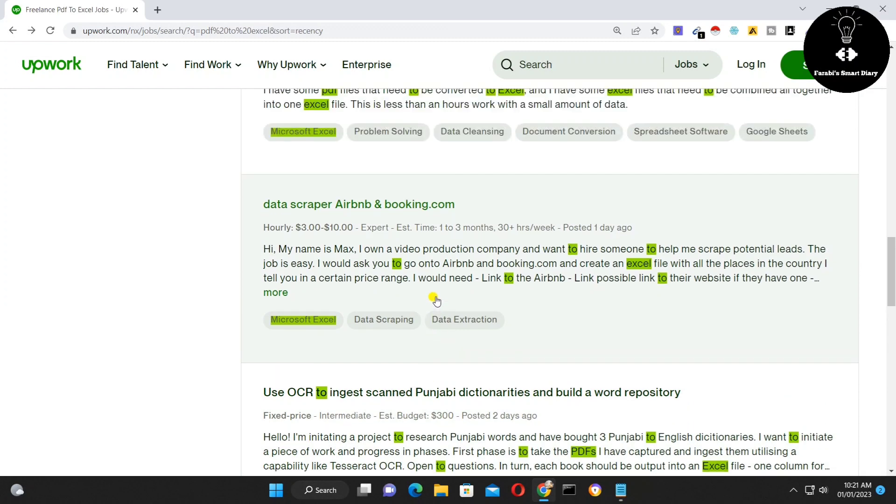
pyautogui.scroll(1, 434, 298)
pyautogui.scroll(1, 432, 294)
pyautogui.scroll(2, 430, 295)
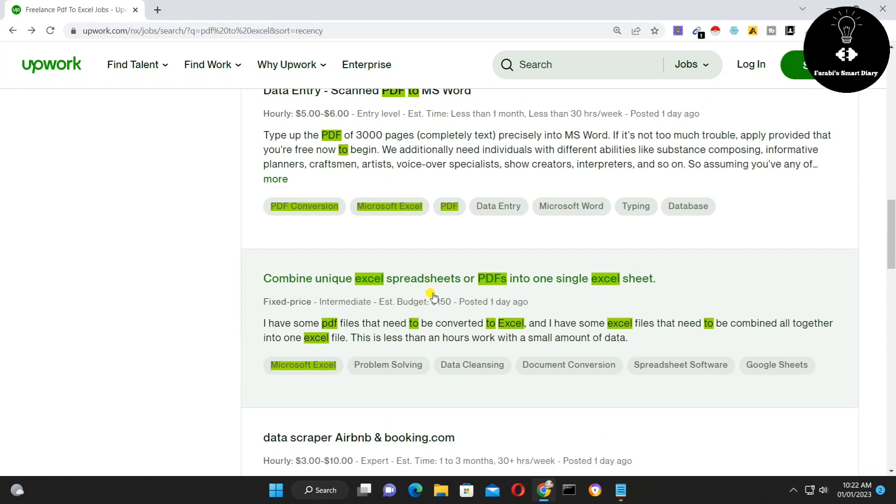
pyautogui.scroll(1, 434, 295)
pyautogui.scroll(1, 439, 294)
pyautogui.scroll(1, 441, 294)
pyautogui.scroll(1, 443, 293)
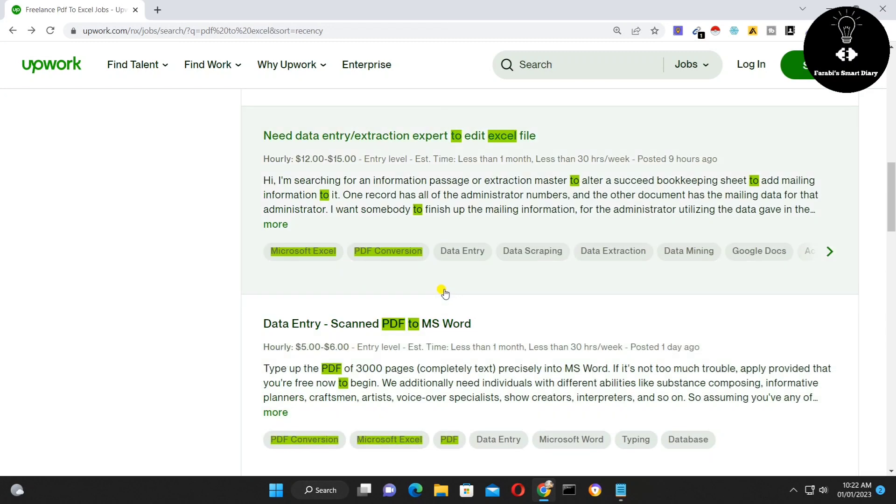
pyautogui.scroll(1, 444, 292)
pyautogui.scroll(1, 445, 292)
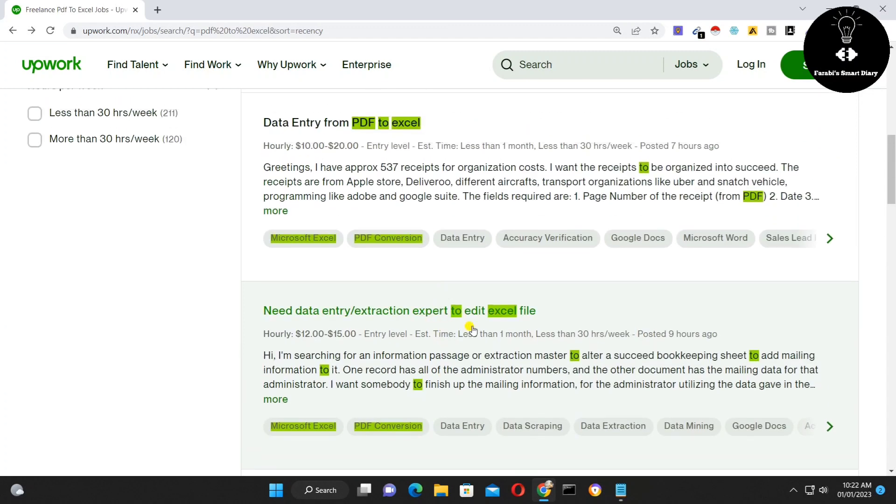
pyautogui.scroll(1, 535, 276)
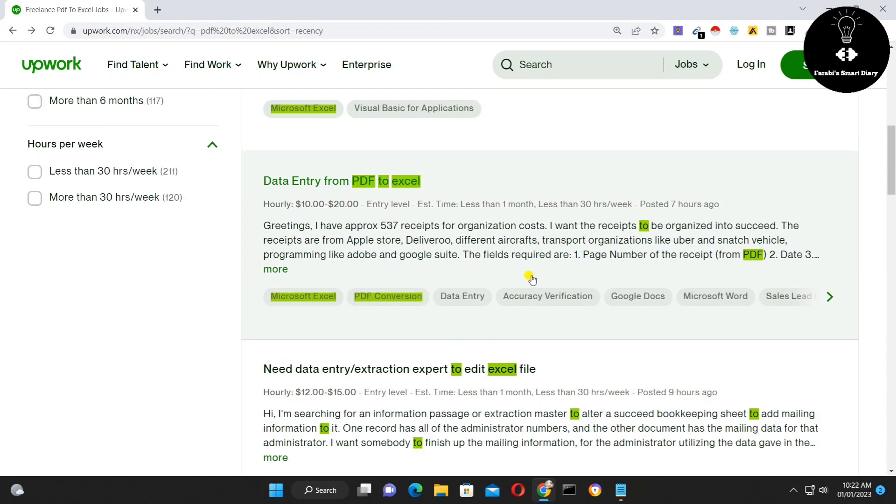
pyautogui.scroll(2, 532, 279)
pyautogui.scroll(1, 529, 279)
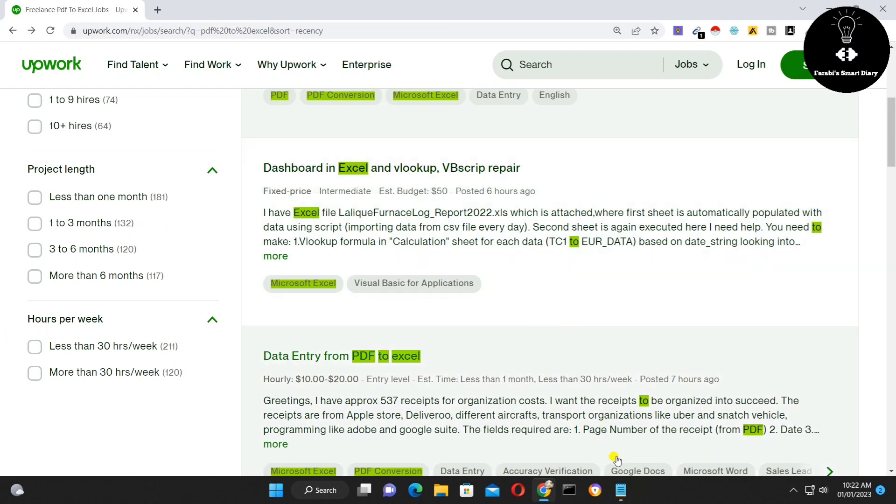
# Copy the Google Drive PDF link from the Notepad notes and go back to Chrome.
pyautogui.click(622, 491)
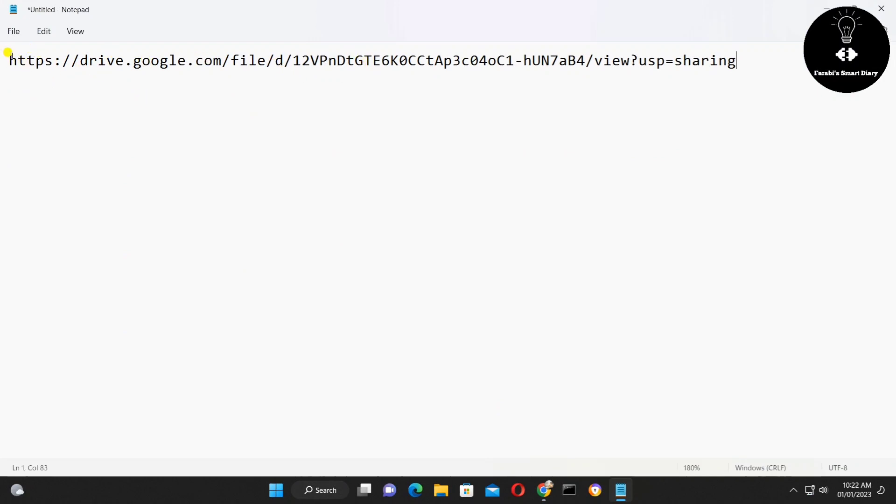
pyautogui.moveTo(10, 55); pyautogui.dragTo(737, 51)
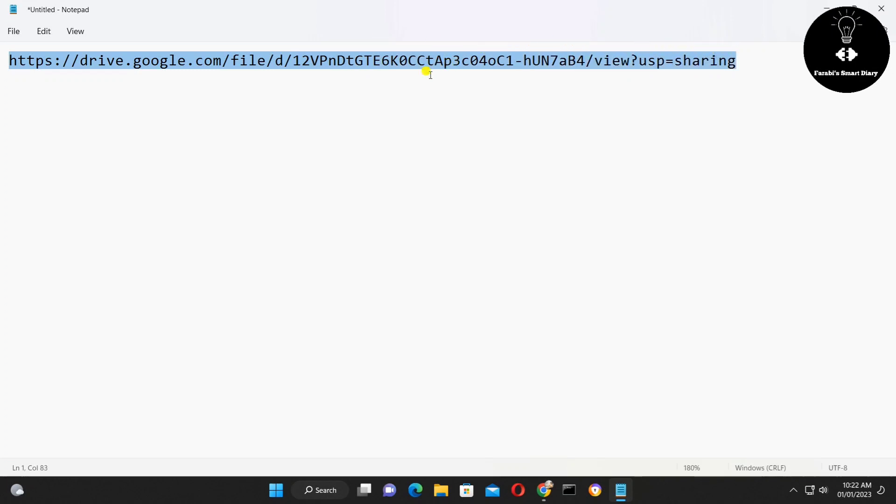
pyautogui.rightClick(347, 62)
pyautogui.click(379, 121)
pyautogui.click(544, 490)
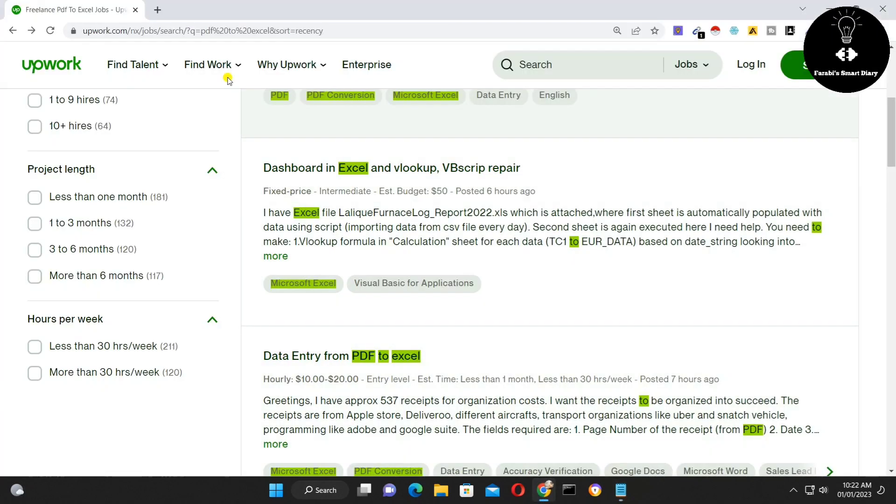
# Paste the copied Google Drive link into a new tab and load it.
pyautogui.click(155, 10)
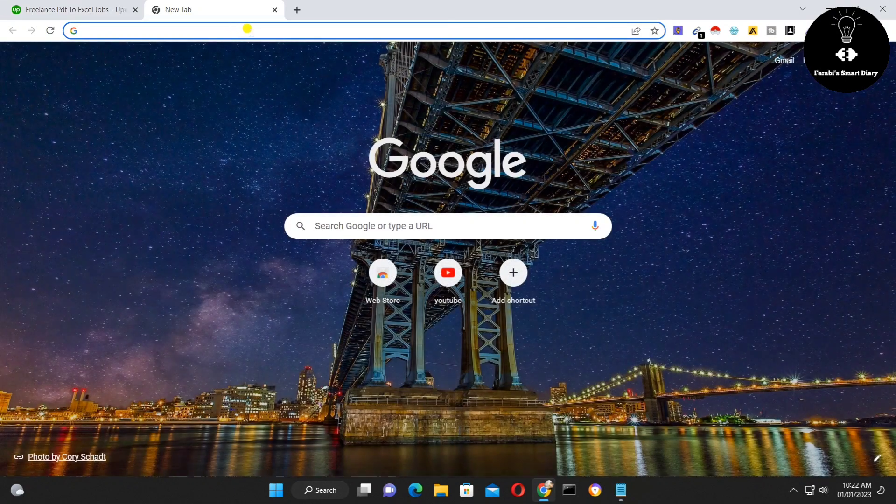
pyautogui.click(251, 31)
pyautogui.rightClick(252, 32)
pyautogui.click(283, 110)
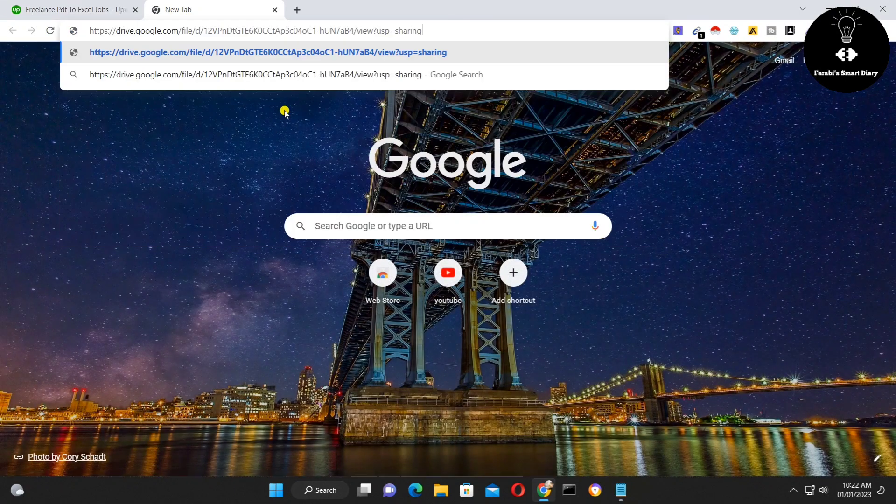
pyautogui.press('Return')
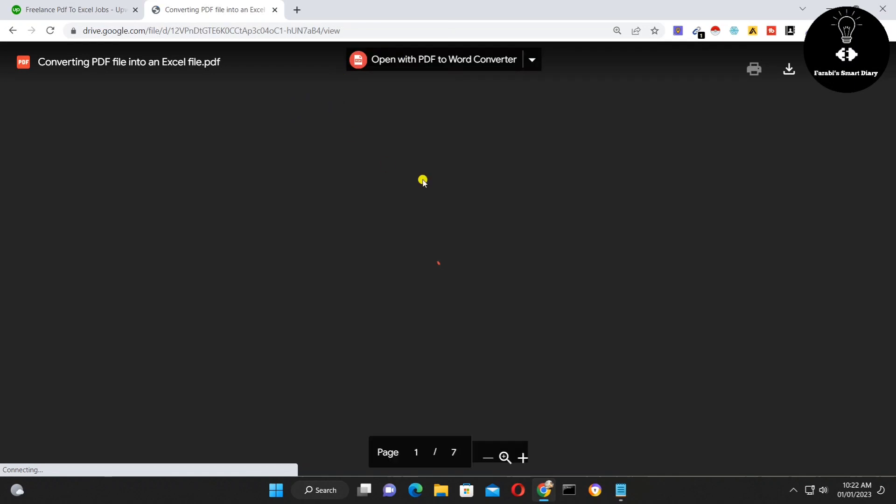
# Scroll through all seven pages of the attendee PDF and back to the top.
pyautogui.scroll(-10, 426, 230)
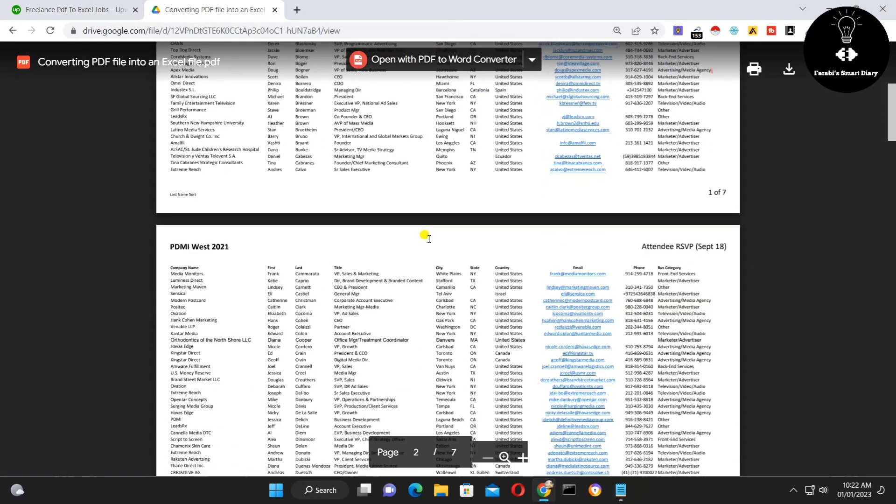
pyautogui.scroll(-10, 430, 233)
pyautogui.scroll(-10, 432, 236)
pyautogui.scroll(-10, 435, 237)
pyautogui.scroll(-10, 438, 238)
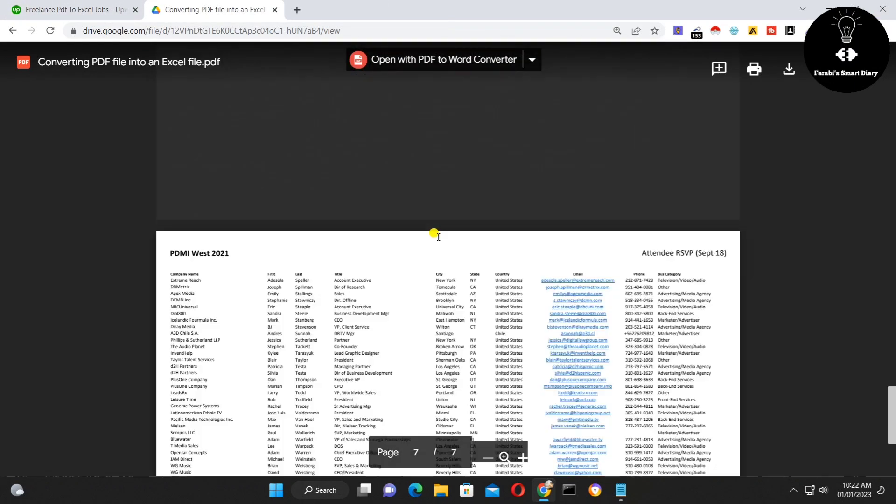
pyautogui.scroll(-6, 440, 236)
pyautogui.scroll(5, 439, 232)
pyautogui.scroll(5, 439, 232)
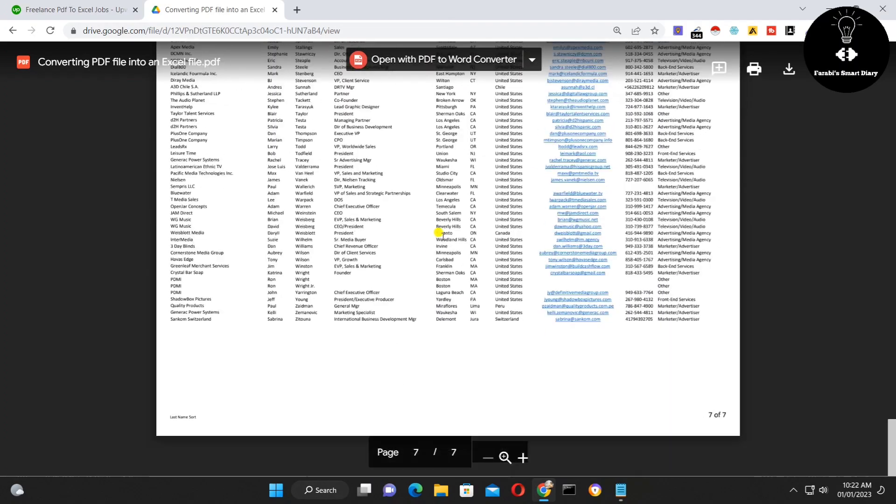
pyautogui.scroll(5, 440, 232)
pyautogui.scroll(7, 443, 235)
pyautogui.scroll(7, 446, 233)
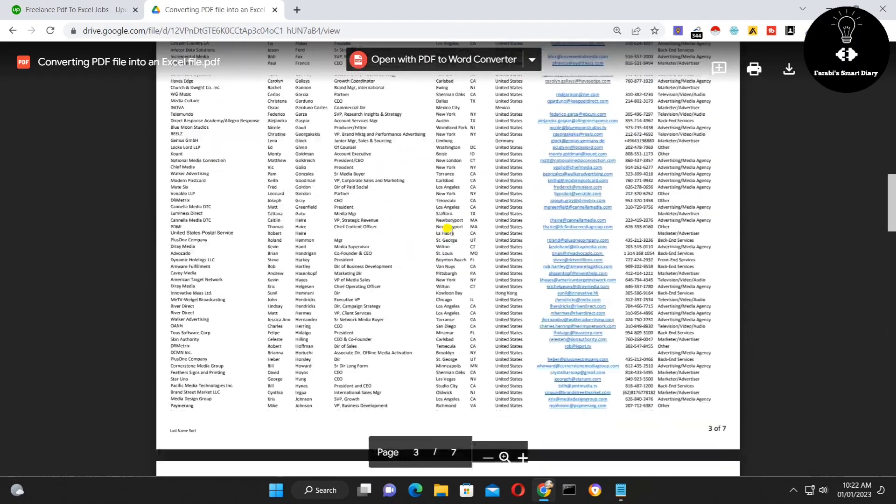
pyautogui.scroll(7, 449, 232)
pyautogui.scroll(7, 453, 231)
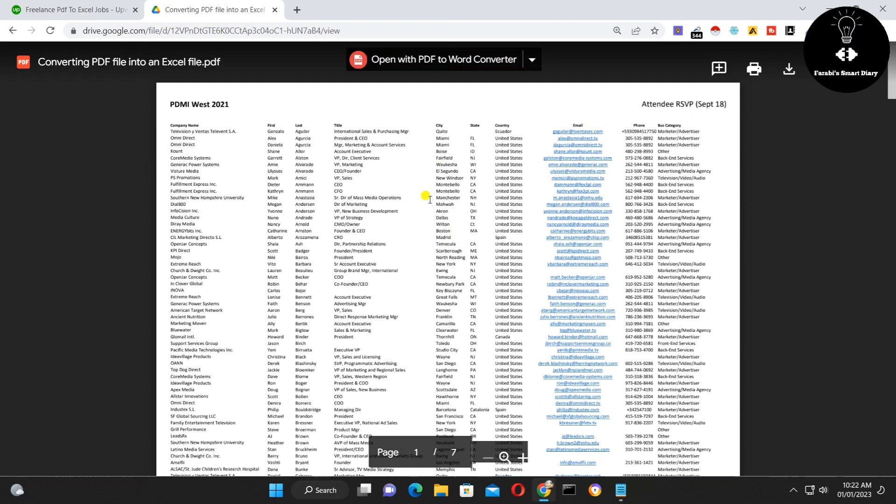
# Download the attendee PDF from Drive, open the downloaded copy and close the Drive tab.
pyautogui.click(788, 70)
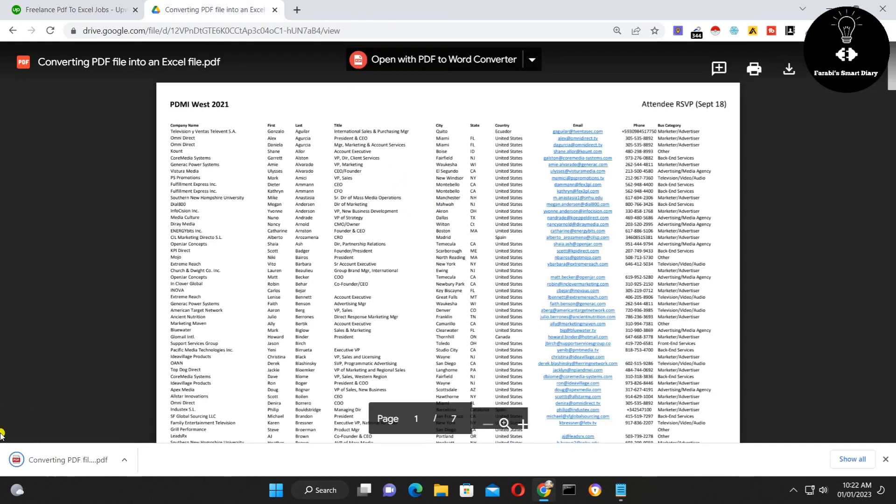
pyautogui.click(46, 460)
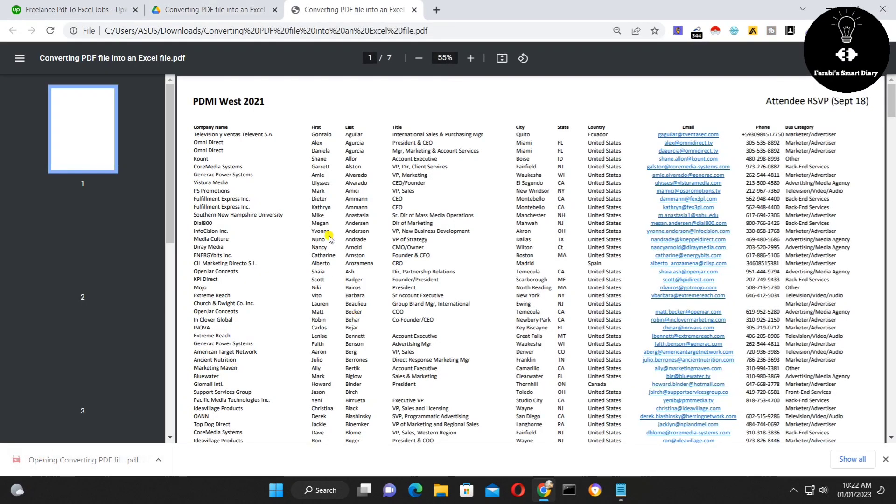
pyautogui.click(275, 10)
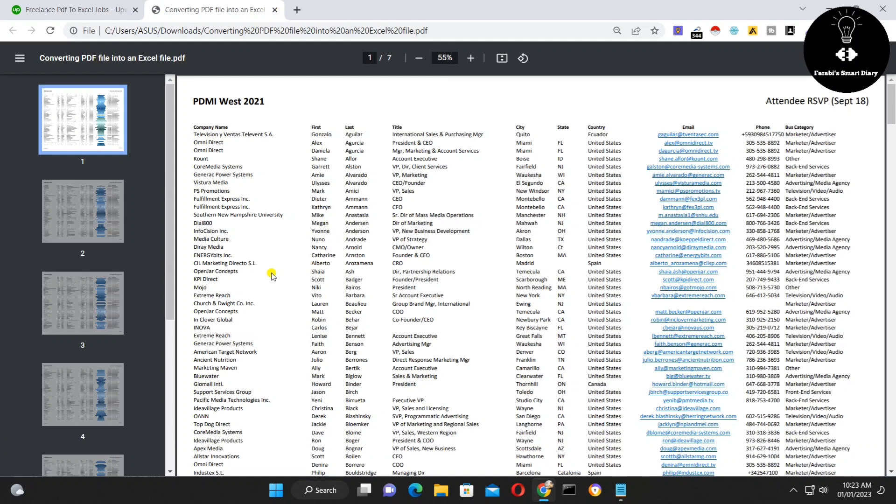
pyautogui.keyDown('ctrl'); pyautogui.scroll(2, 269, 273); pyautogui.keyUp('ctrl')
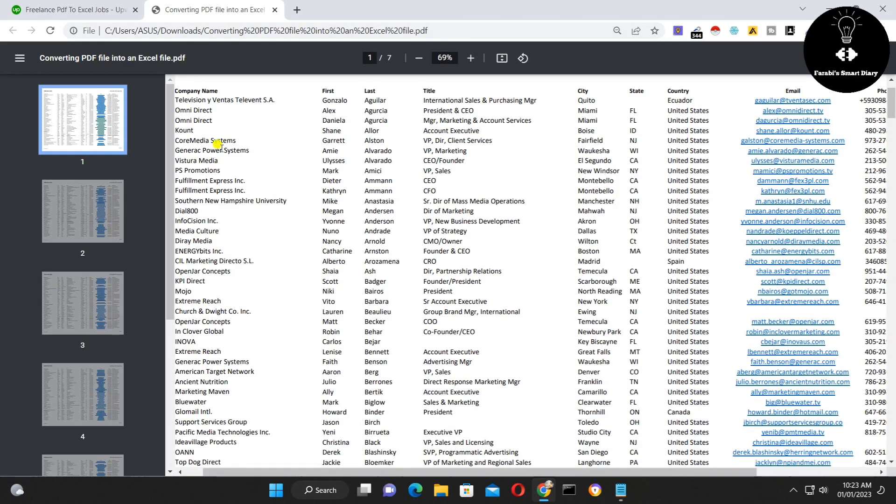
pyautogui.moveTo(181, 96); pyautogui.dragTo(333, 107)
# Create a new Microsoft Office Excel Worksheet on the desktop, then return to the attendee PDF.
pyautogui.click(447, 155)
pyautogui.hotkey('alt', 'Tab')
pyautogui.press('super+d')
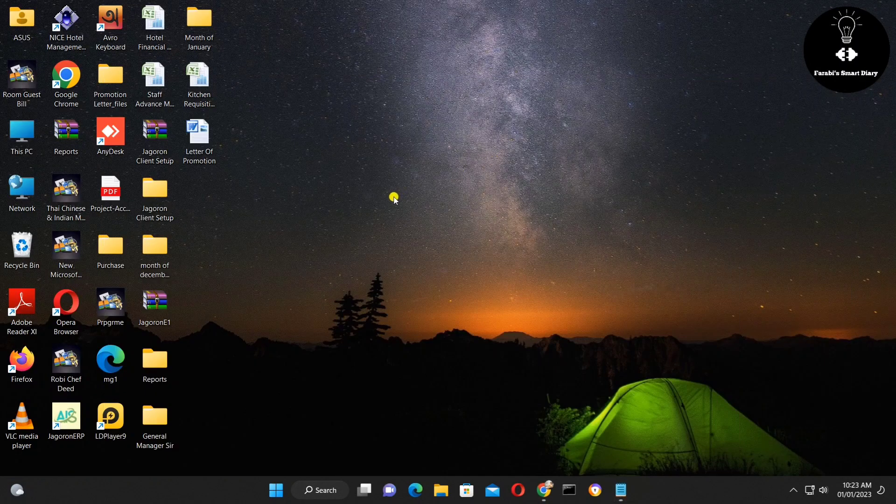
pyautogui.rightClick(395, 198)
pyautogui.moveTo(448, 289)
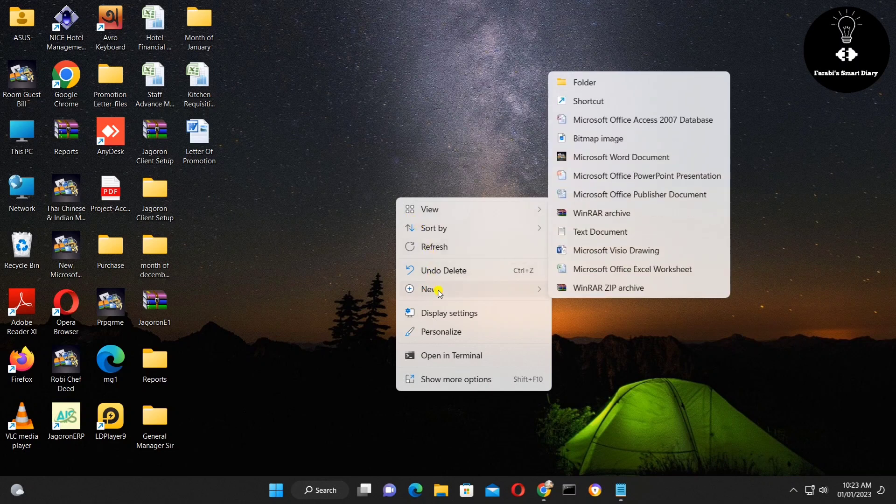
pyautogui.click(629, 271)
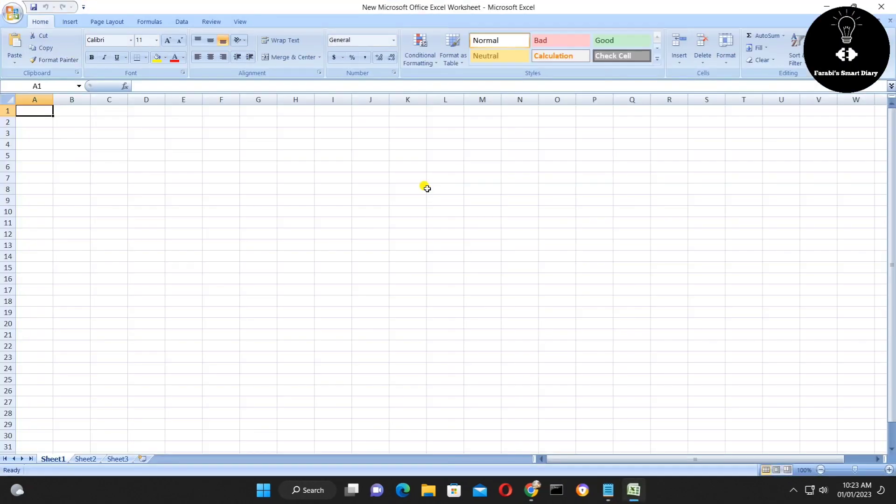
pyautogui.click(532, 490)
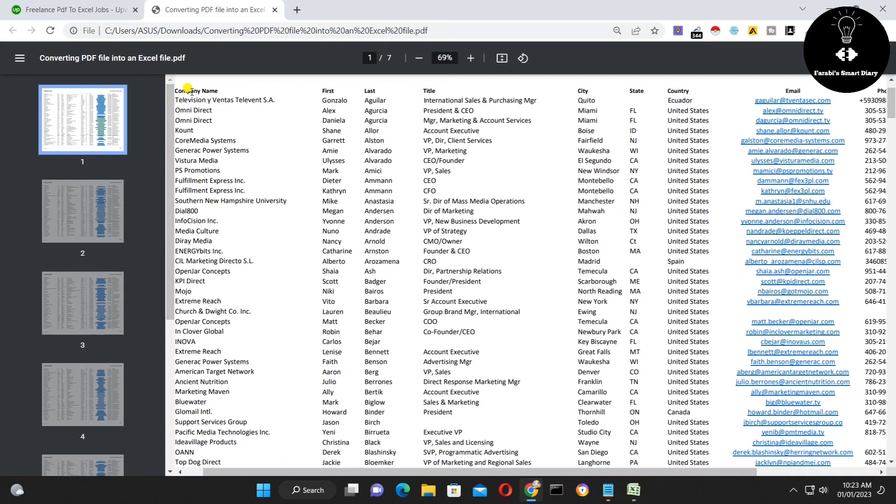
# Copy the PDF's Company Name heading into cell A1 and widen column A.
pyautogui.moveTo(214, 87)
pyautogui.mouseDown()
pyautogui.moveTo(227, 91)
pyautogui.moveTo(176, 92)
pyautogui.mouseUp()
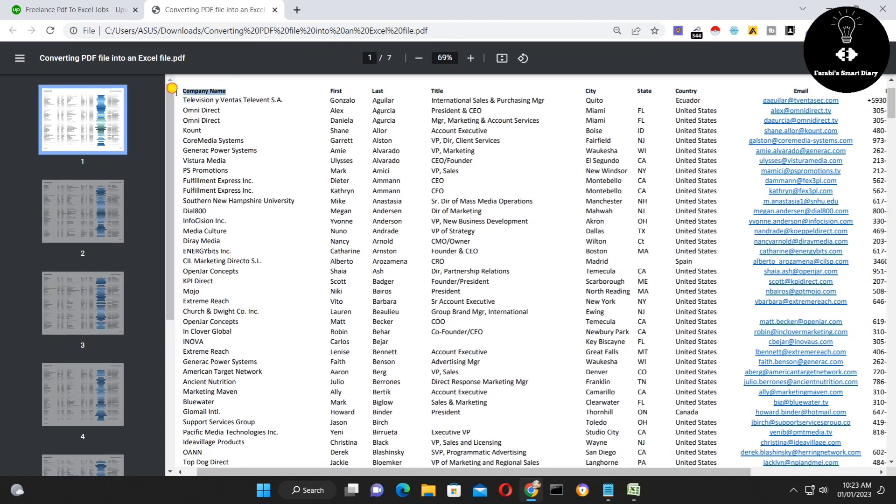
pyautogui.rightClick(201, 87)
pyautogui.click(192, 88)
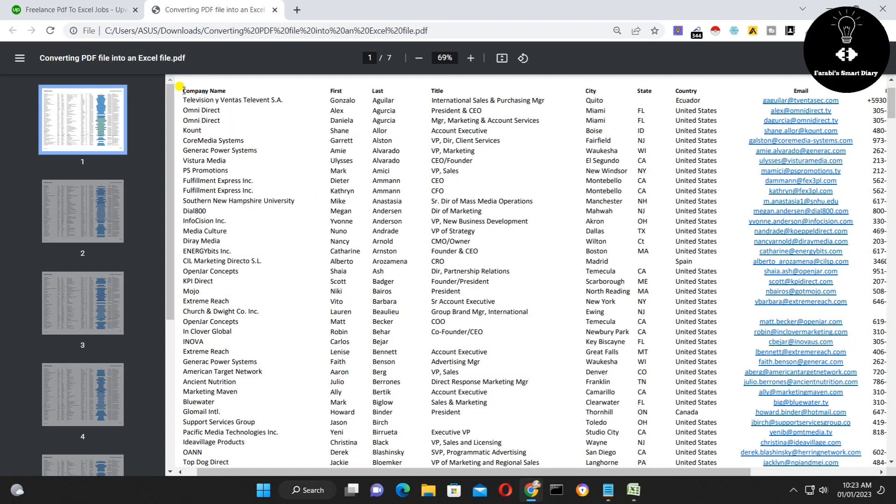
pyautogui.moveTo(185, 84); pyautogui.dragTo(219, 86)
pyautogui.rightClick(212, 87)
pyautogui.click(239, 100)
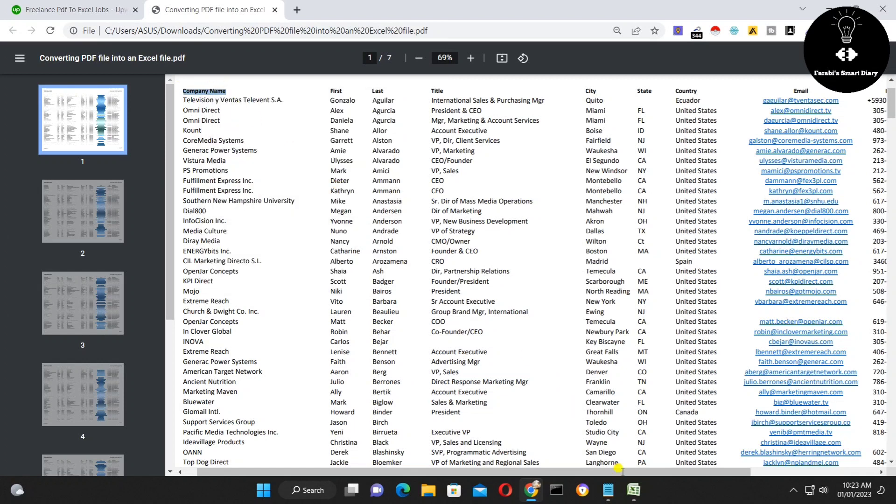
pyautogui.click(633, 490)
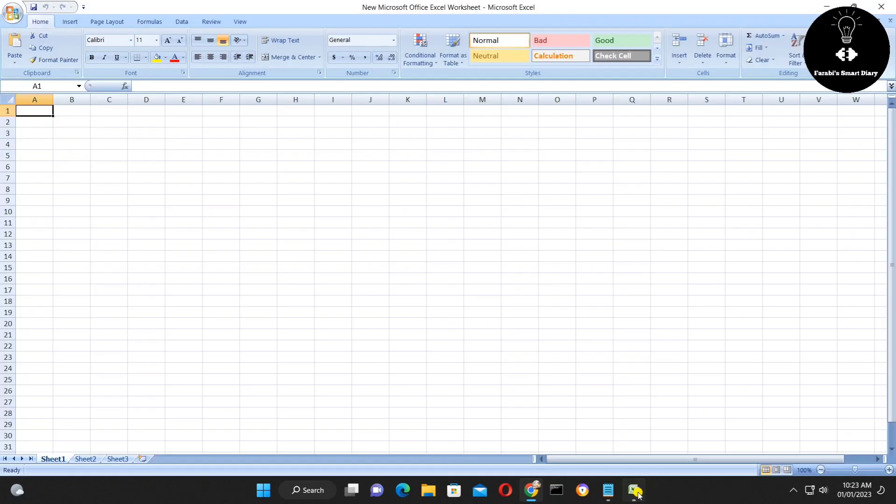
pyautogui.rightClick(38, 110)
pyautogui.click(51, 142)
pyautogui.click(50, 144)
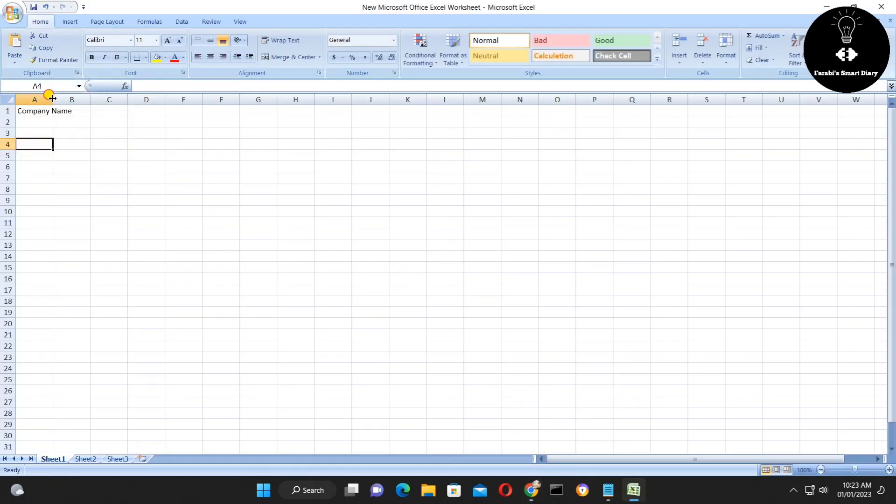
pyautogui.moveTo(53, 98); pyautogui.dragTo(74, 99)
pyautogui.click(84, 109)
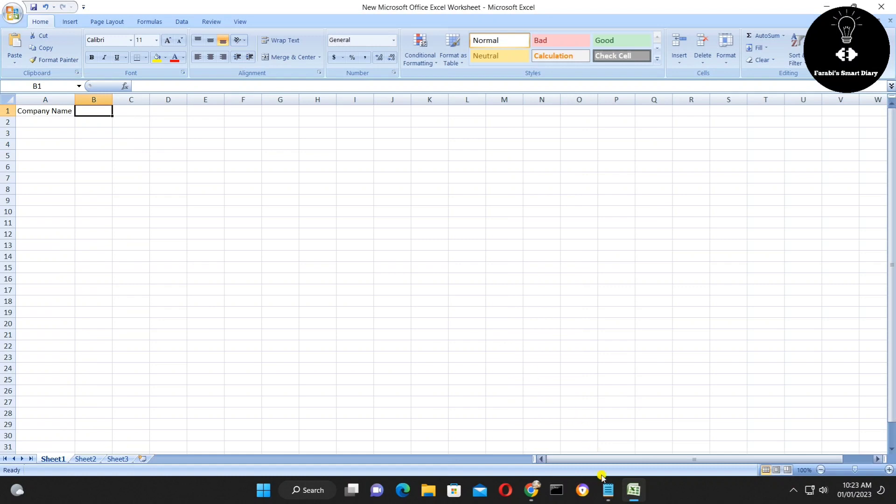
# Copy the PDF's First heading into cell B1.
pyautogui.click(532, 490)
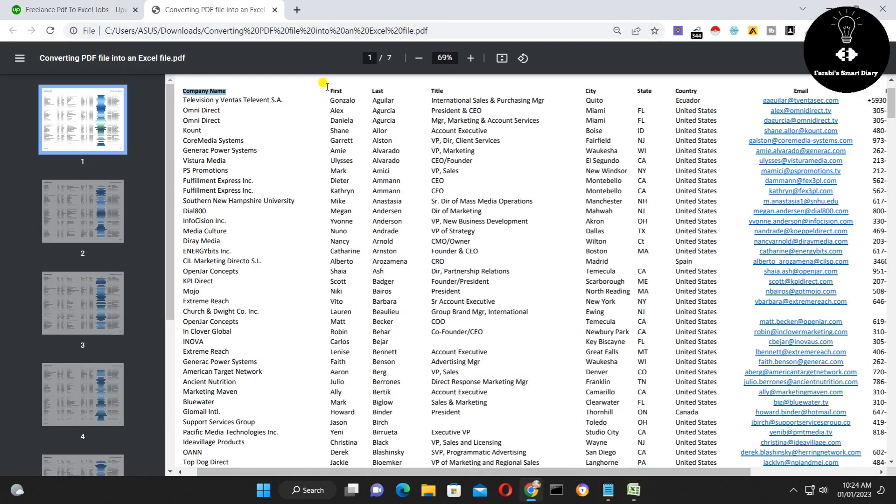
pyautogui.moveTo(328, 90); pyautogui.dragTo(345, 89)
pyautogui.rightClick(335, 87)
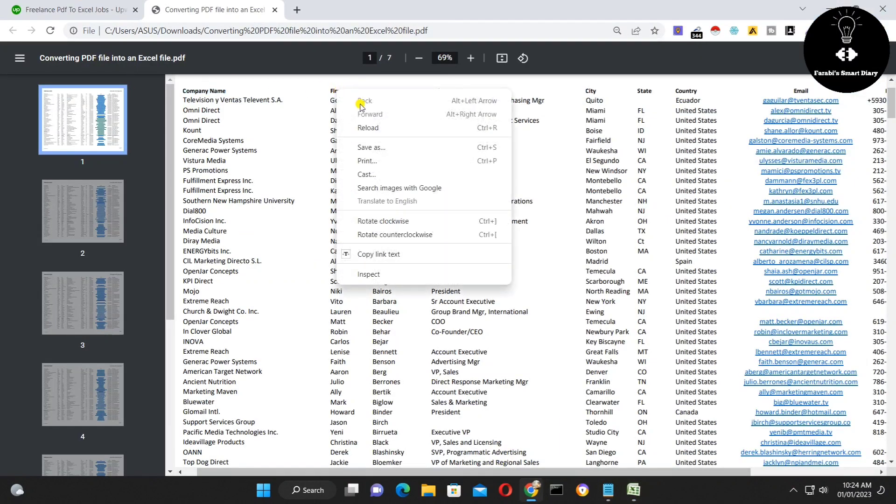
pyautogui.click(350, 88)
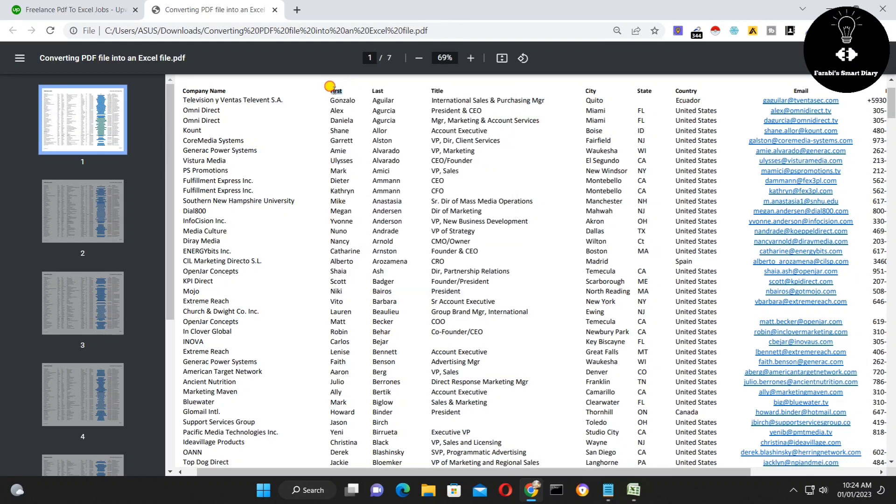
pyautogui.rightClick(331, 89)
pyautogui.click(353, 101)
pyautogui.click(633, 490)
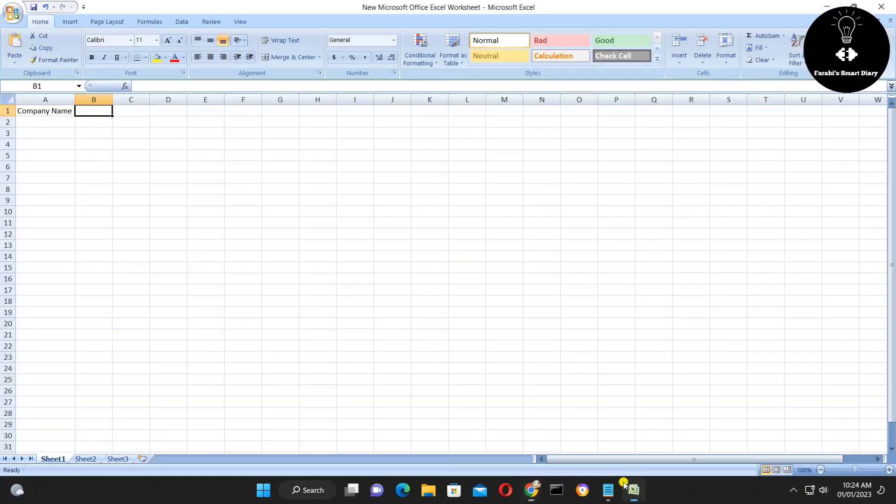
pyautogui.rightClick(101, 112)
pyautogui.click(120, 146)
pyautogui.click(102, 140)
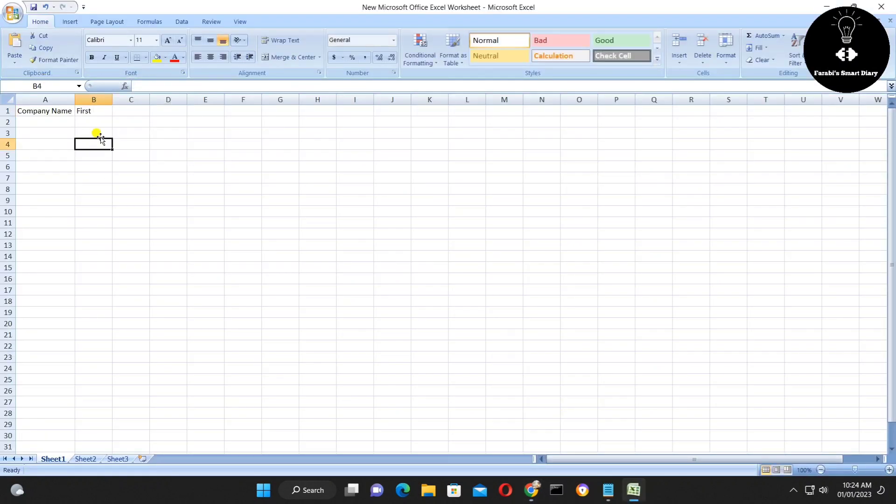
pyautogui.click(62, 123)
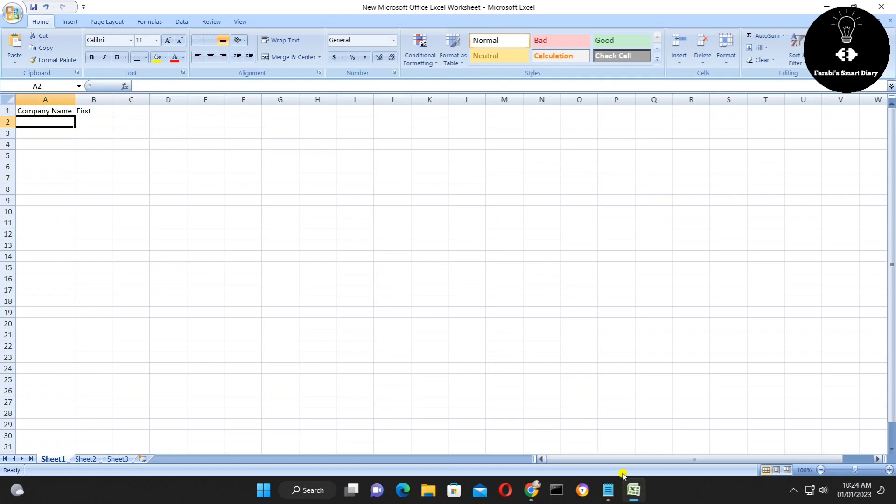
pyautogui.click(528, 489)
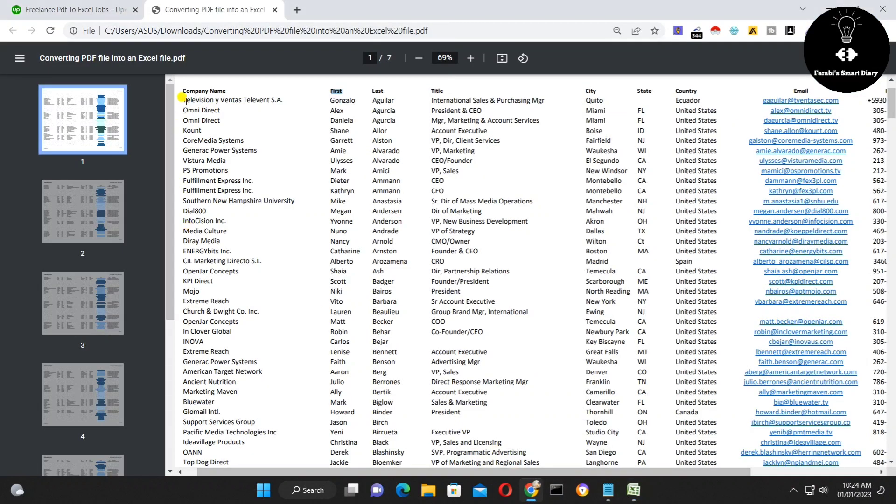
# Paste 'Television y Ventas Televent S.A' from the PDF into A2 and autofit column A.
pyautogui.moveTo(179, 94); pyautogui.dragTo(276, 101)
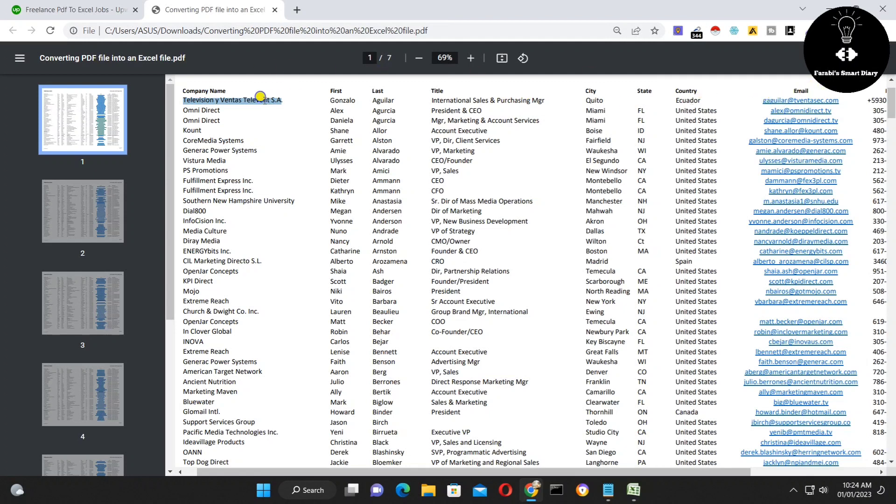
pyautogui.rightClick(263, 101)
pyautogui.click(294, 113)
pyautogui.click(537, 494)
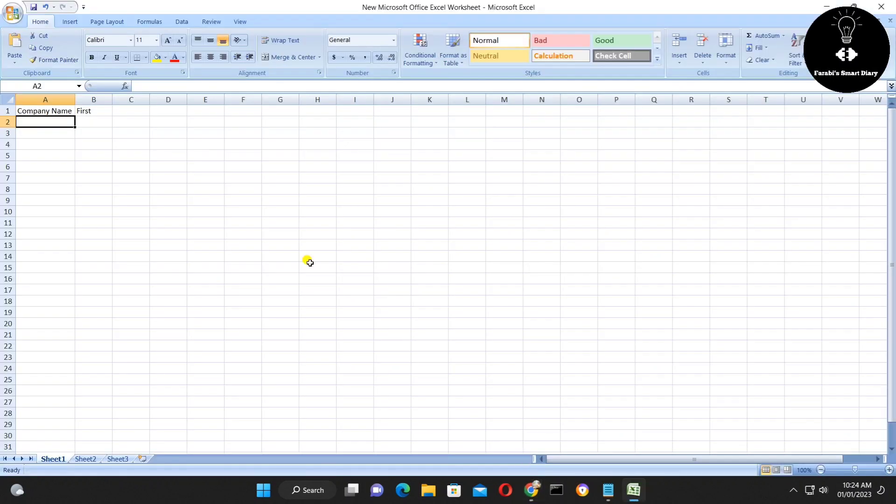
pyautogui.rightClick(46, 120)
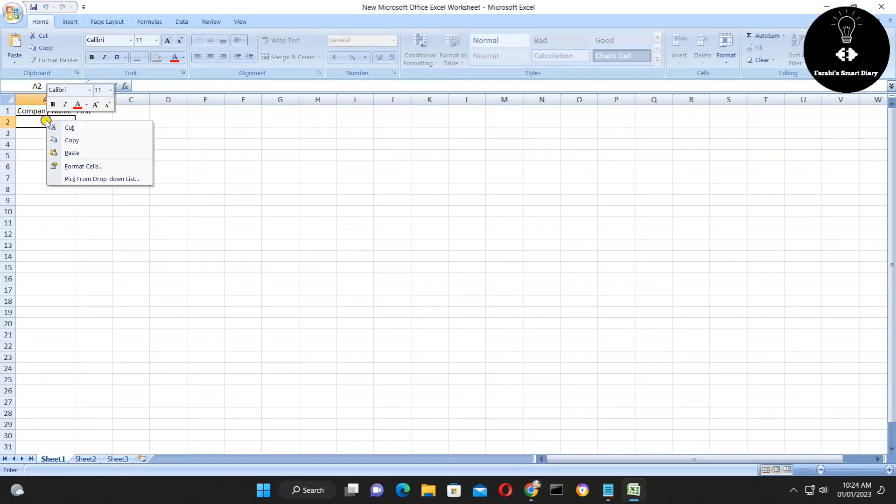
pyautogui.click(68, 152)
pyautogui.press('Down')
pyautogui.press('Down')
pyautogui.doubleClick(74, 101)
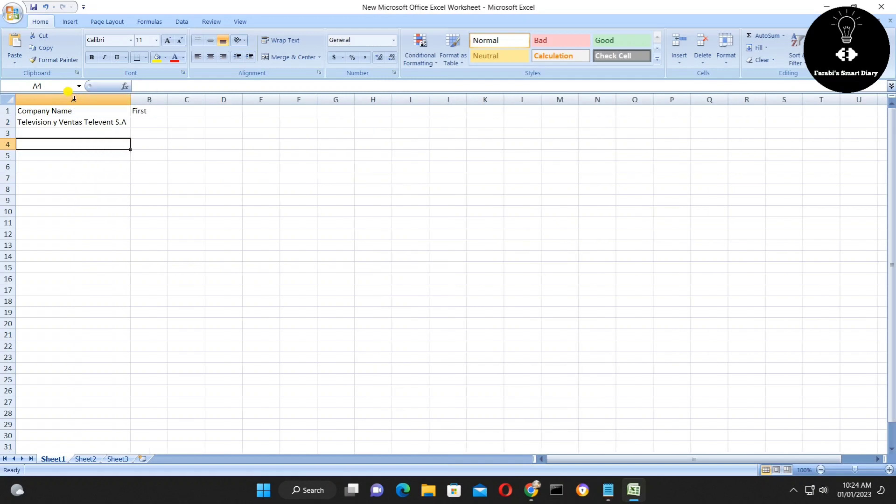
pyautogui.click(145, 122)
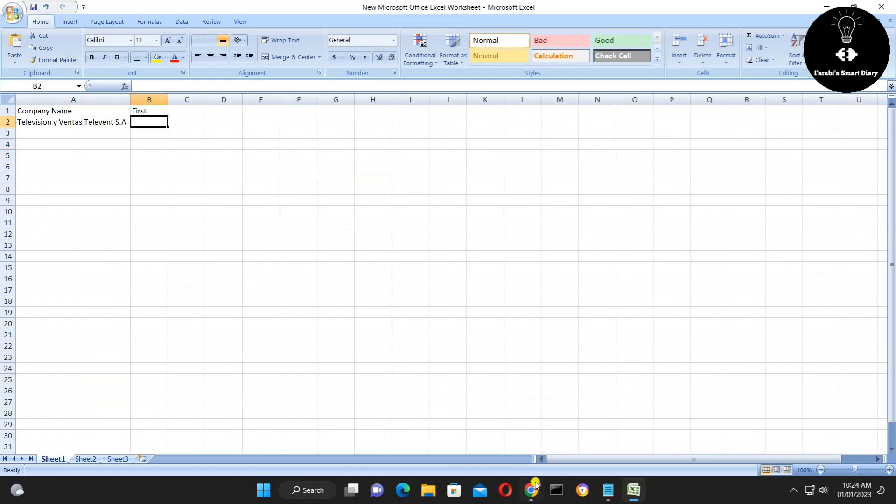
# Copy the first attendee's first name from the PDF into cell B2.
pyautogui.click(532, 492)
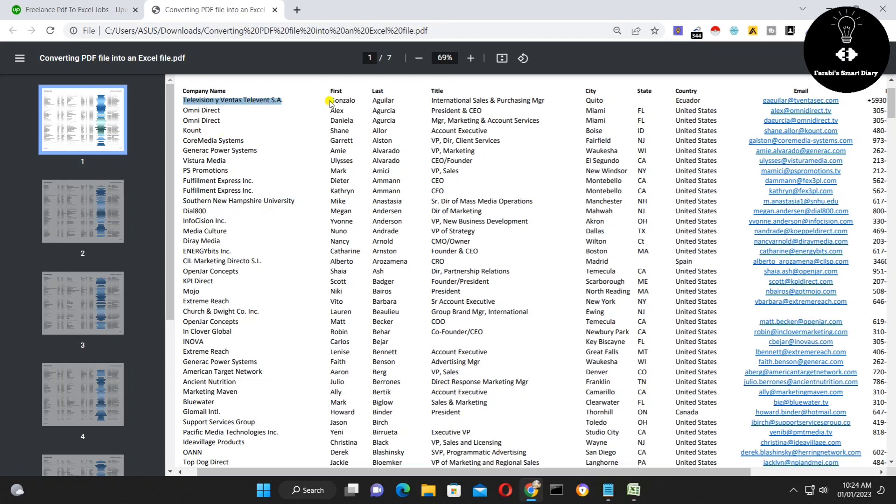
pyautogui.moveTo(329, 99); pyautogui.dragTo(354, 99)
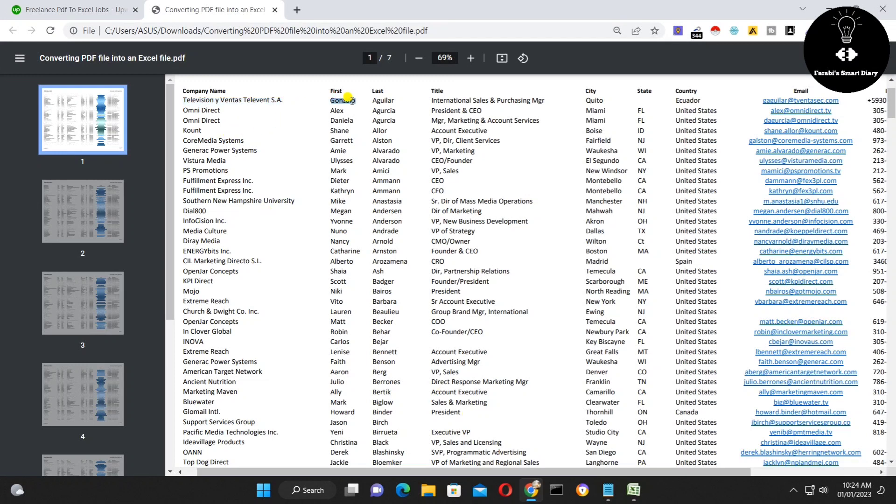
pyautogui.rightClick(353, 101)
pyautogui.click(378, 112)
pyautogui.click(633, 490)
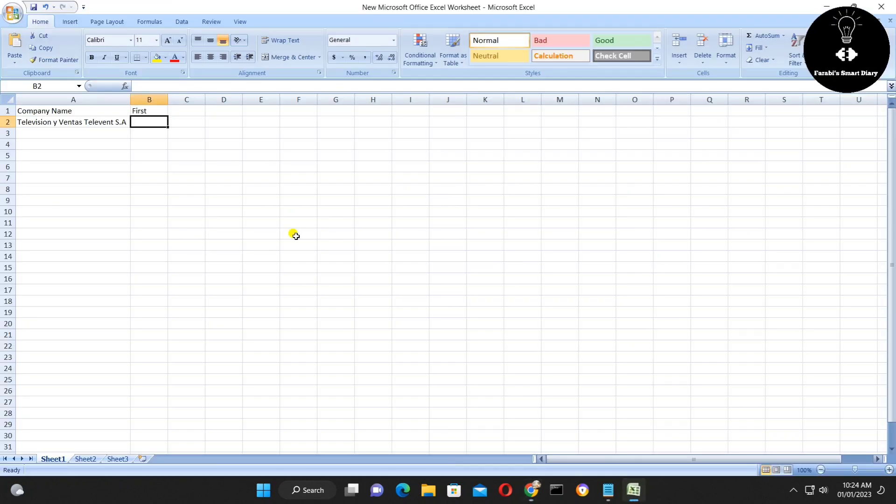
pyautogui.rightClick(156, 121)
pyautogui.click(182, 156)
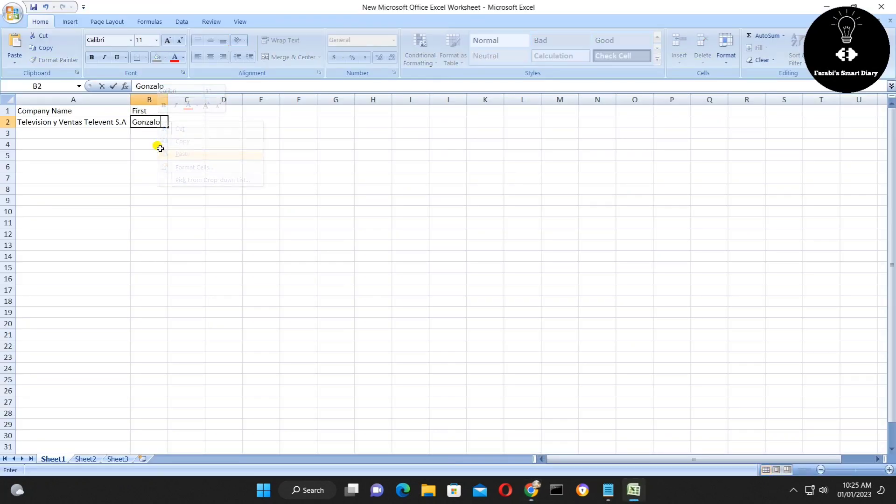
pyautogui.click(165, 142)
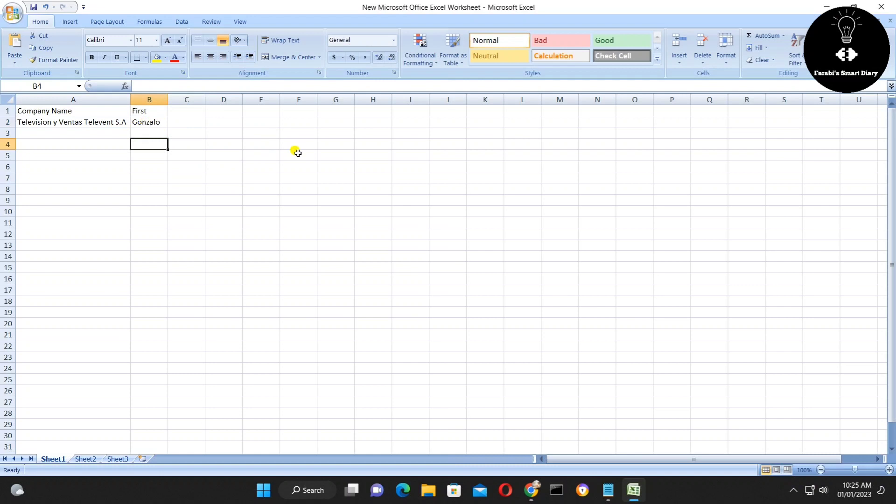
pyautogui.click(531, 490)
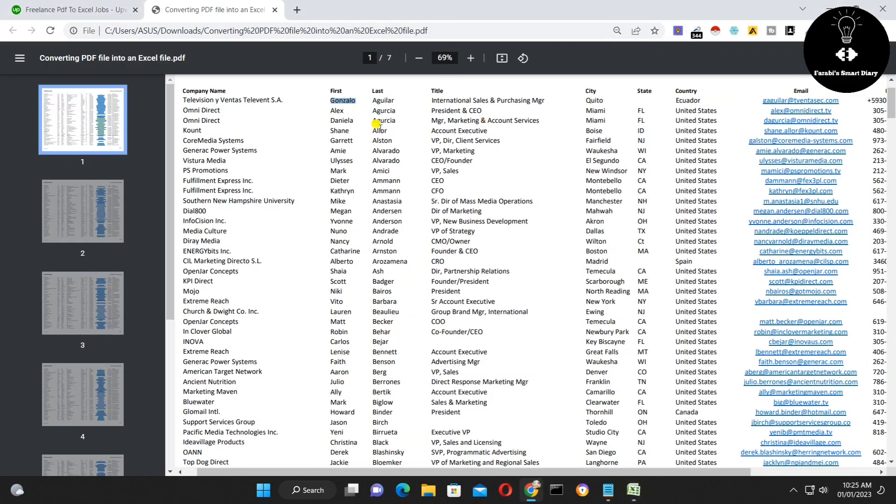
# Scroll the attendee PDF briefly, then open a new blank Chrome tab beside it.
pyautogui.scroll(-1, 387, 220)
pyautogui.scroll(-8, 392, 221)
pyautogui.scroll(-3, 392, 222)
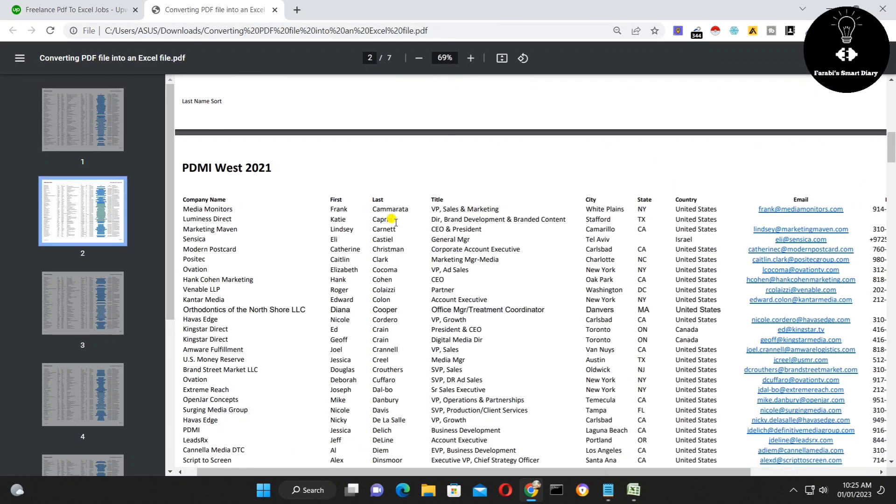
pyautogui.scroll(7, 395, 223)
pyautogui.scroll(5, 395, 222)
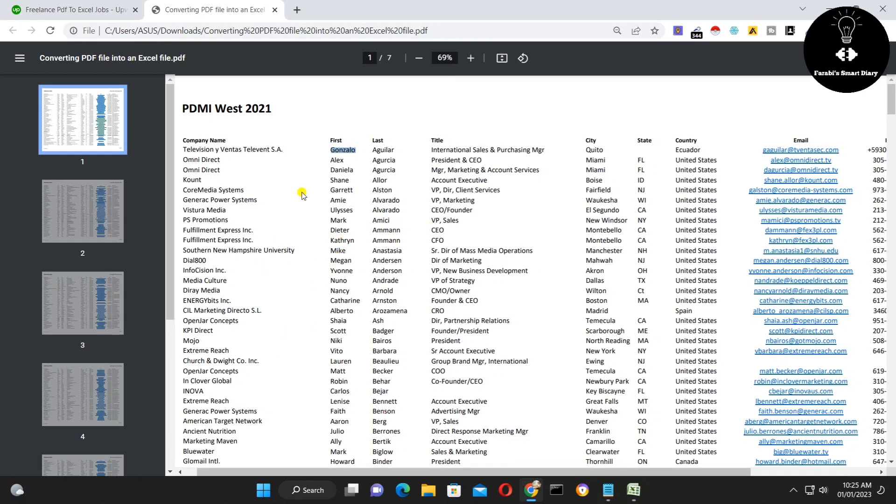
pyautogui.click(296, 8)
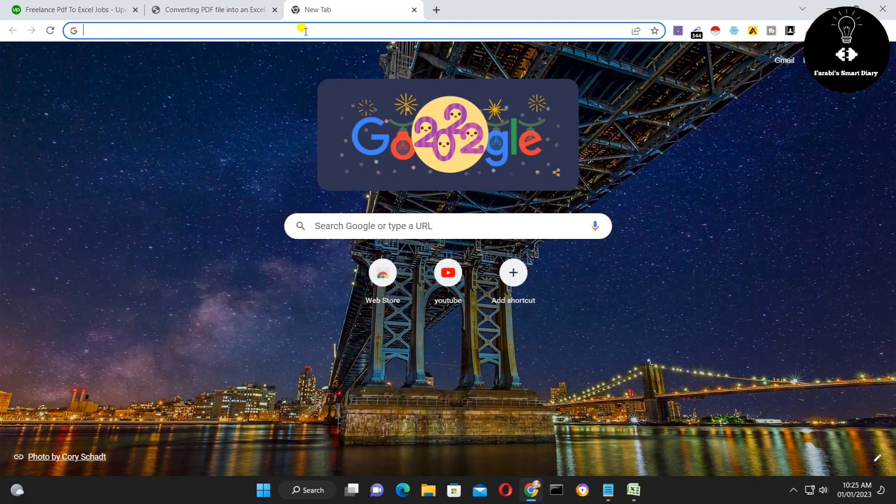
# Search Google for 'pdf to excel converter chrome extension'.
pyautogui.click(349, 226)
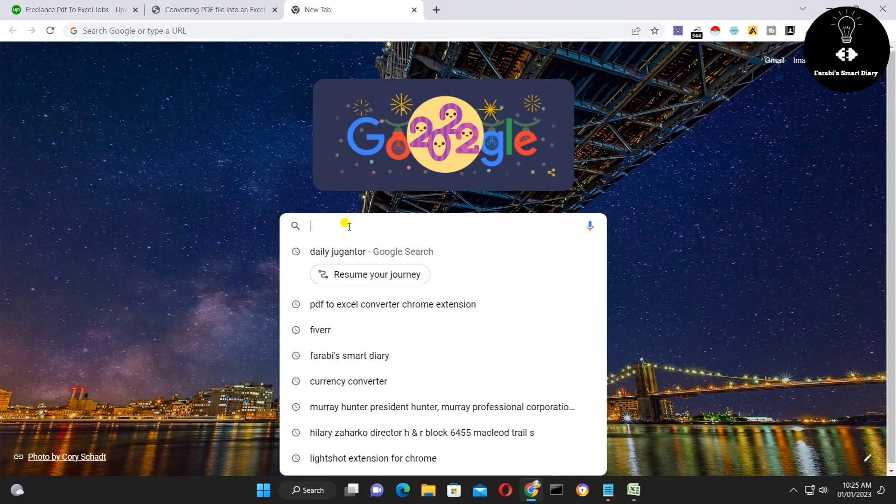
pyautogui.write('pdf t')
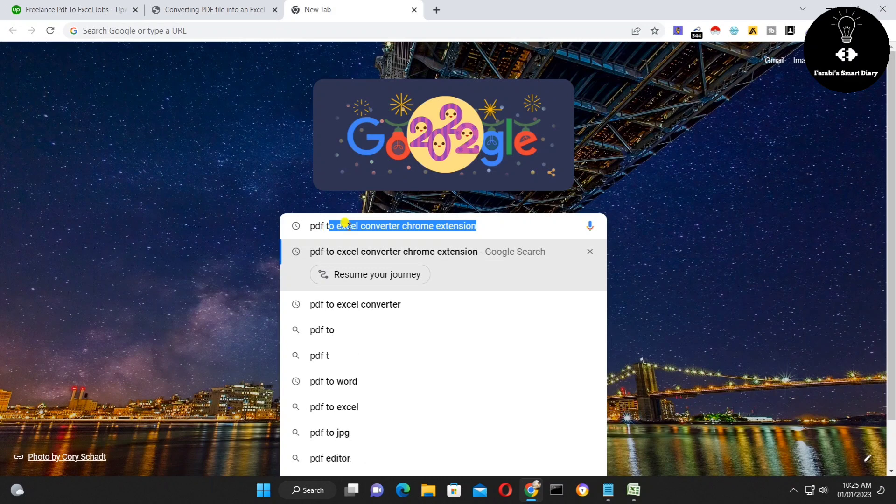
pyautogui.write('o')
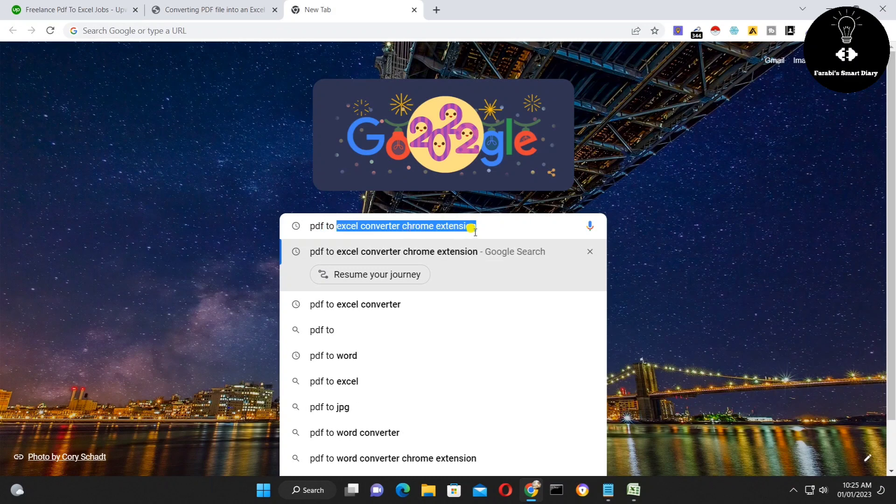
pyautogui.click(475, 232)
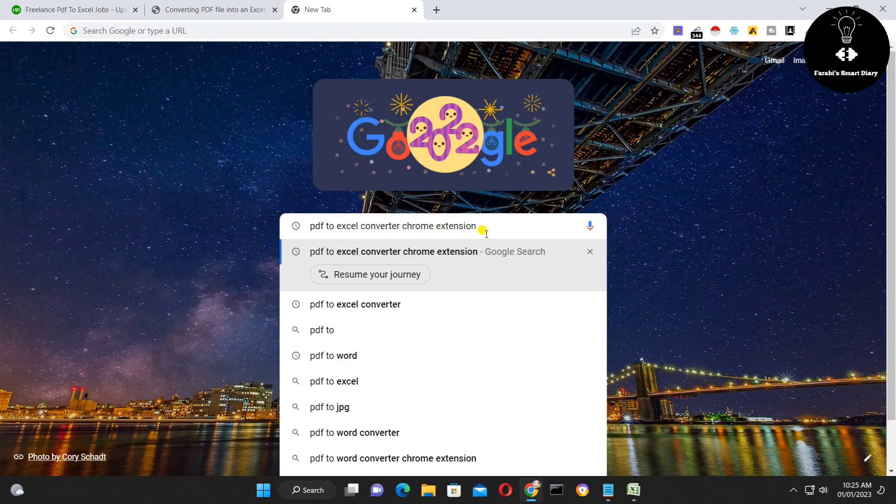
pyautogui.press('Return')
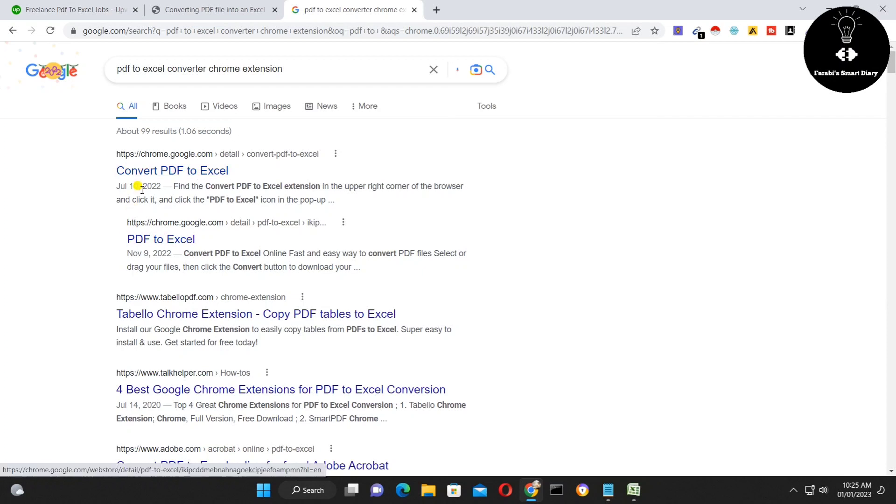
# View the Convert PDF to Excel Chrome Web Store listing, then close it.
pyautogui.click(167, 173)
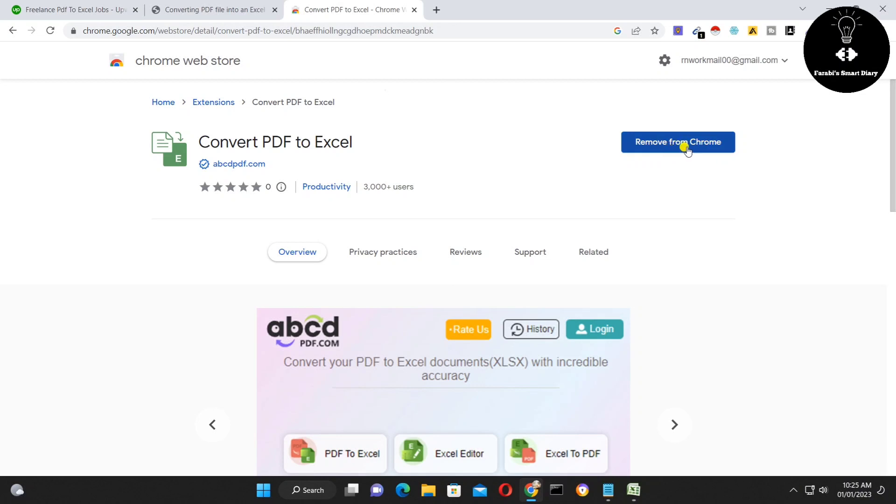
pyautogui.click(415, 10)
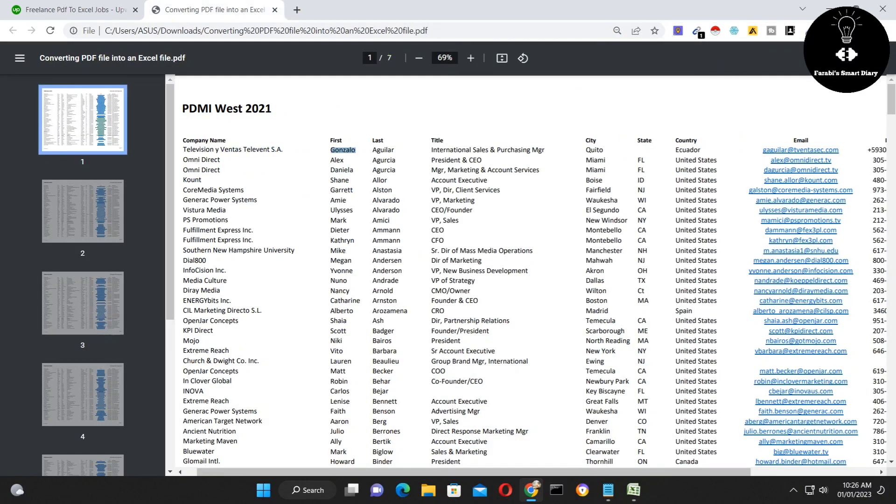
# Pin the Convert PDF to Excel extension to the browser toolbar.
pyautogui.click(810, 30)
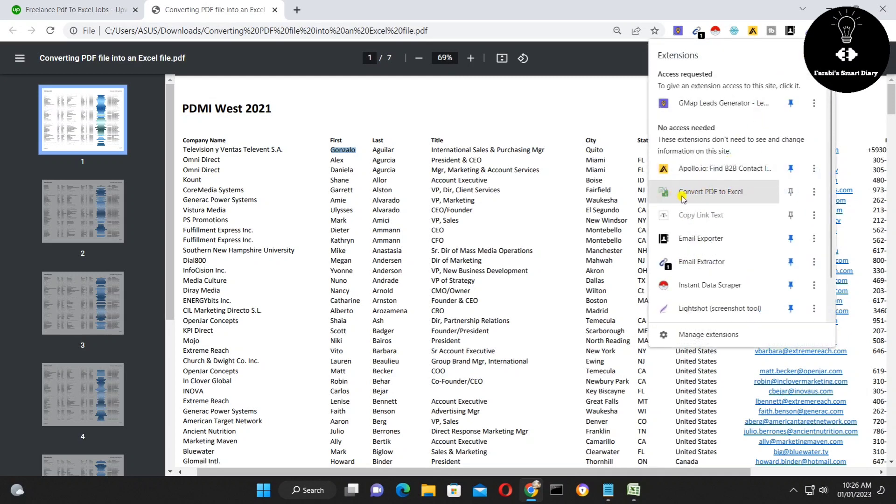
pyautogui.click(790, 193)
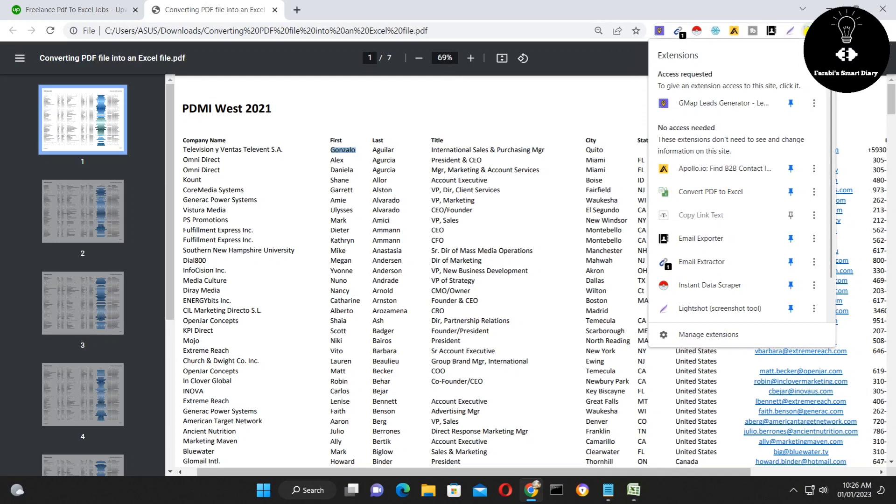
pyautogui.click(809, 30)
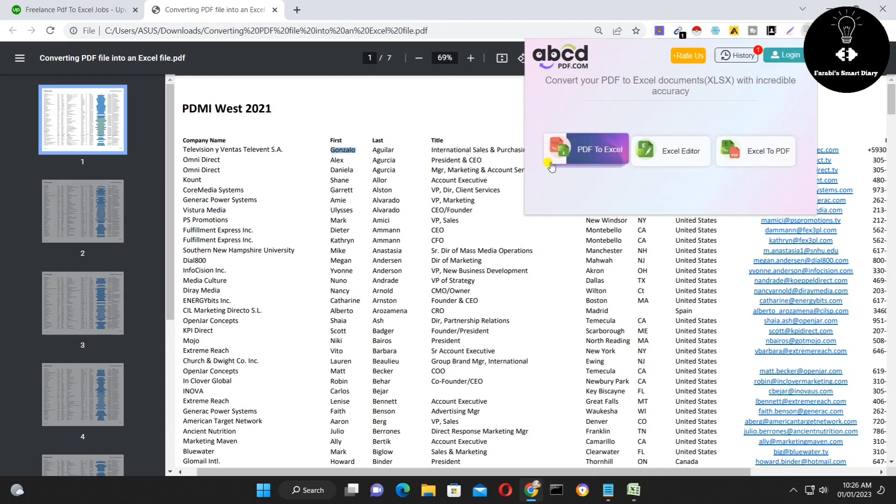
# Close the PDF tab and choose the extension's PDF To Excel conversion.
pyautogui.click(277, 10)
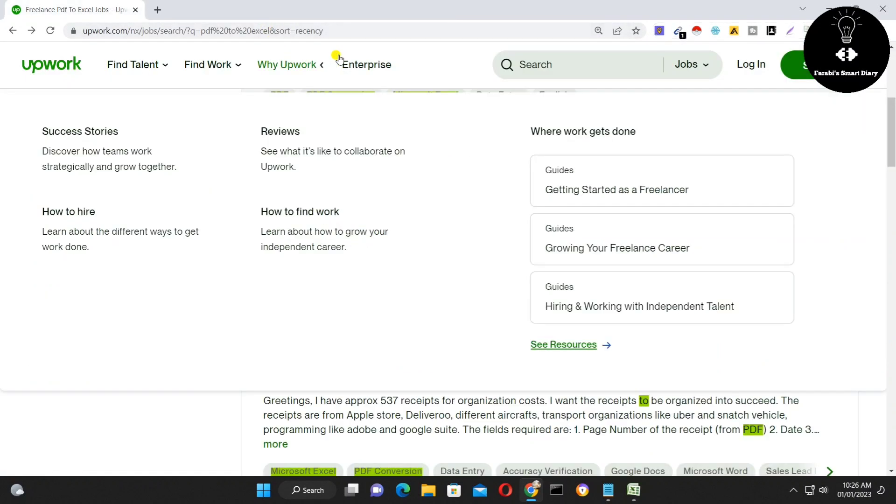
pyautogui.click(806, 31)
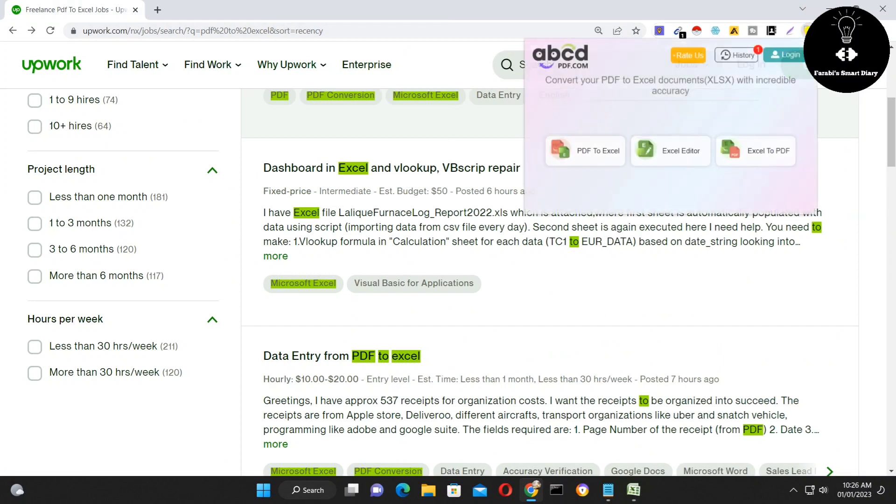
pyautogui.click(597, 152)
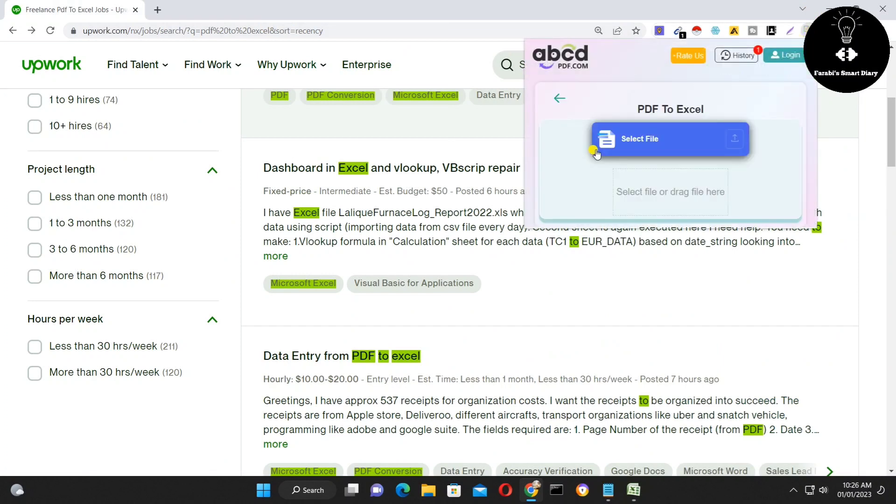
# Upload 'Converting PDF file into an Excel file' from Downloads for conversion to Excel.
pyautogui.click(647, 140)
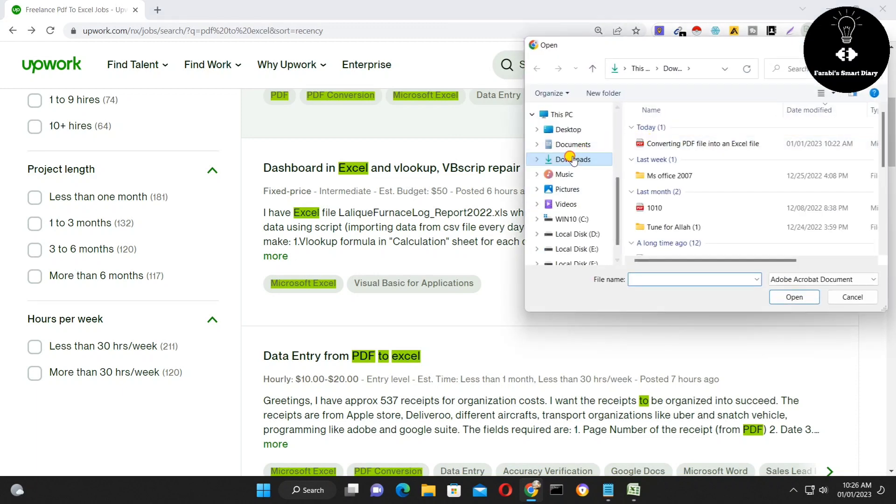
pyautogui.click(696, 144)
pyautogui.click(795, 296)
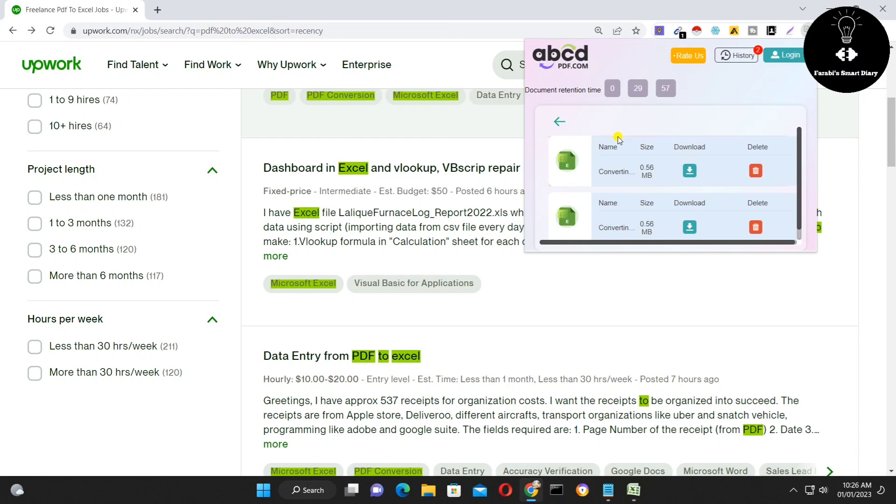
# Download the converted xlsx from abcdpdf.com and open it in Excel.
pyautogui.click(690, 171)
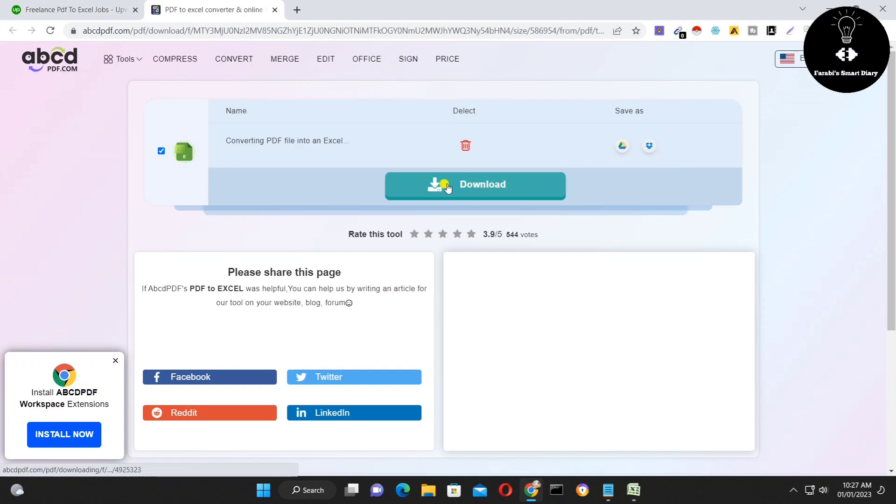
pyautogui.click(437, 187)
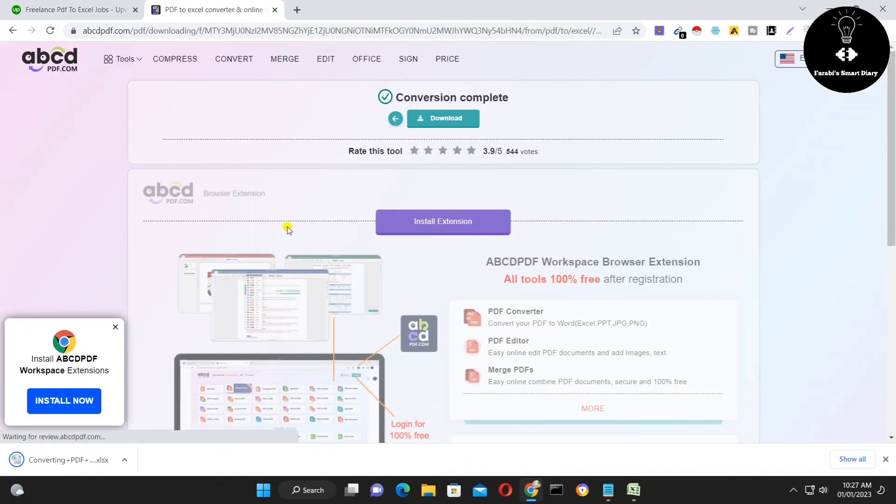
pyautogui.click(51, 461)
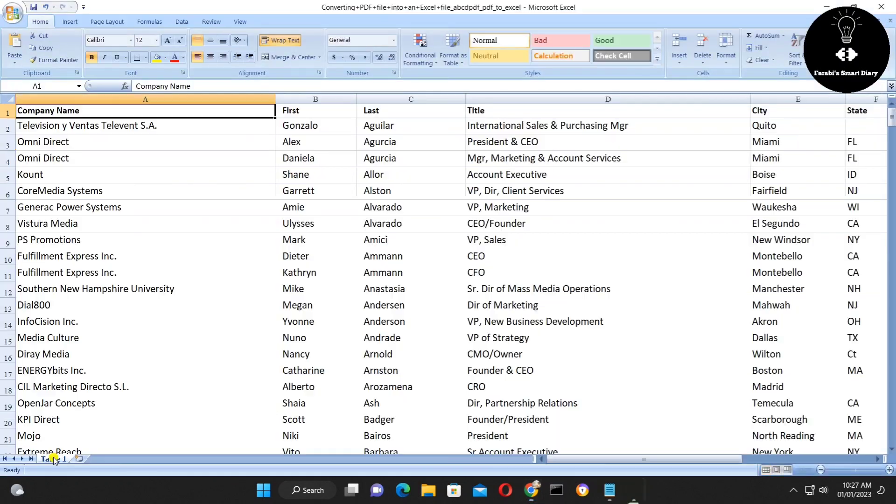
pyautogui.click(161, 251)
pyautogui.click(327, 224)
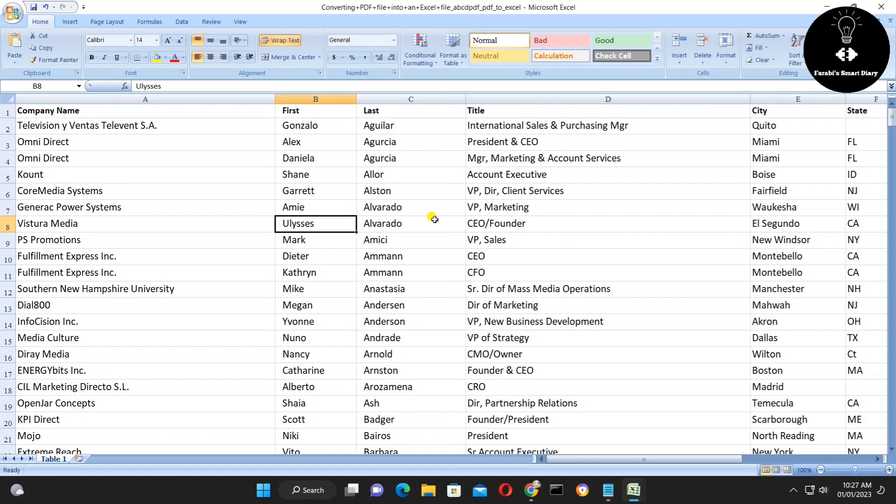
pyautogui.scroll(-6, 436, 206)
pyautogui.scroll(-12, 444, 207)
pyautogui.scroll(-9, 445, 208)
pyautogui.scroll(-9, 445, 207)
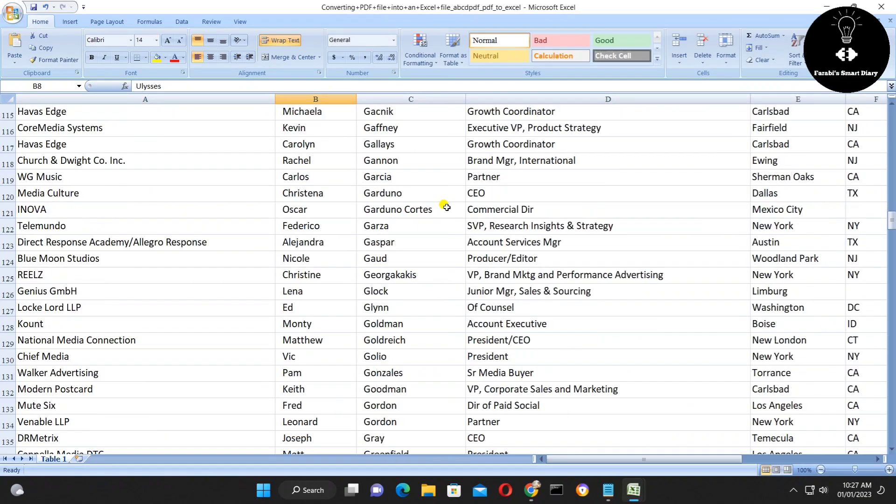
pyautogui.scroll(-9, 446, 207)
pyautogui.scroll(-8, 446, 208)
pyautogui.scroll(-15, 446, 208)
pyautogui.scroll(-10, 446, 207)
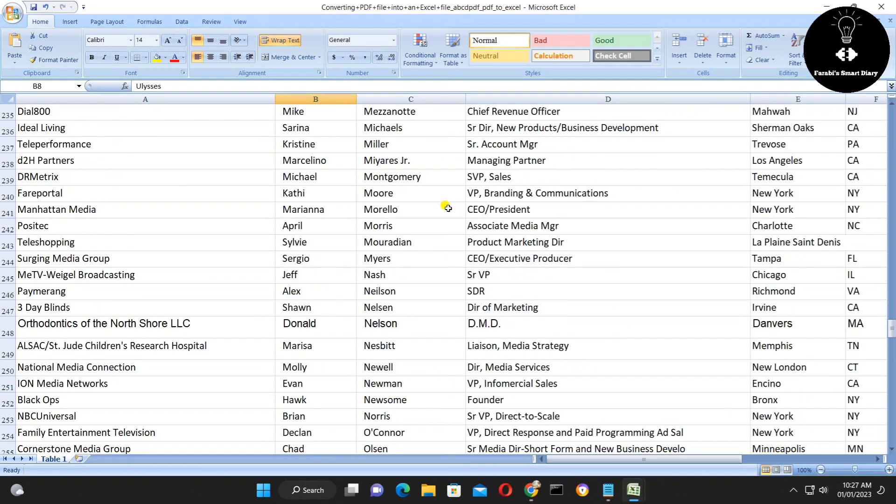
pyautogui.scroll(-6, 447, 210)
pyautogui.scroll(4, 448, 215)
pyautogui.scroll(9, 447, 214)
pyautogui.scroll(17, 449, 211)
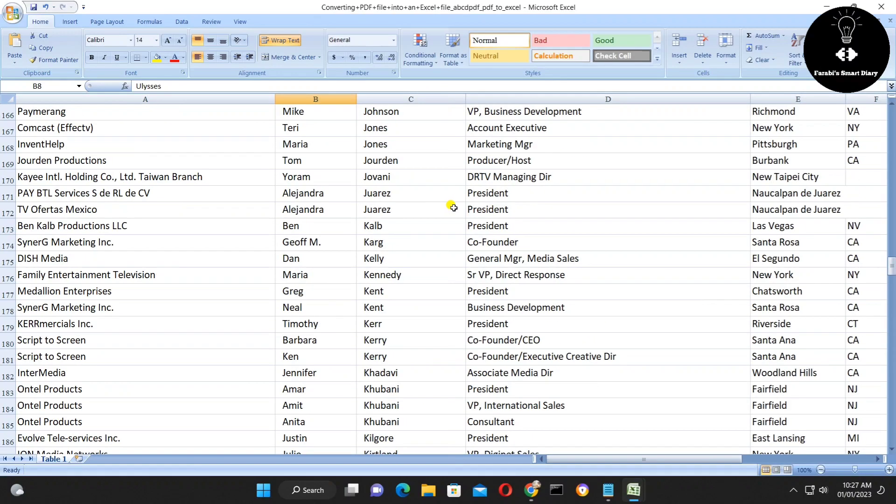
pyautogui.scroll(13, 451, 209)
pyautogui.scroll(14, 453, 207)
pyautogui.scroll(15, 453, 208)
pyautogui.scroll(8, 451, 206)
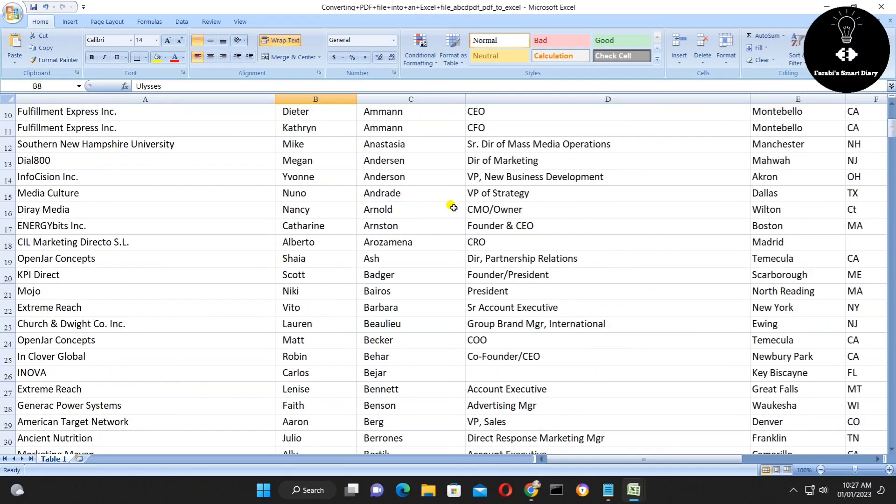
pyautogui.scroll(3, 450, 205)
pyautogui.click(451, 207)
pyautogui.moveTo(607, 461)
pyautogui.mouseDown()
pyautogui.moveTo(769, 461)
pyautogui.moveTo(607, 461)
pyautogui.mouseUp()
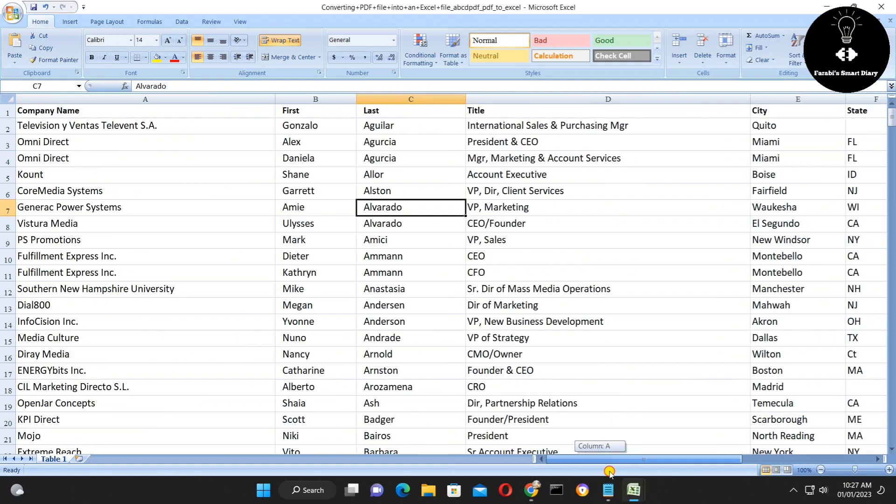
pyautogui.click(231, 271)
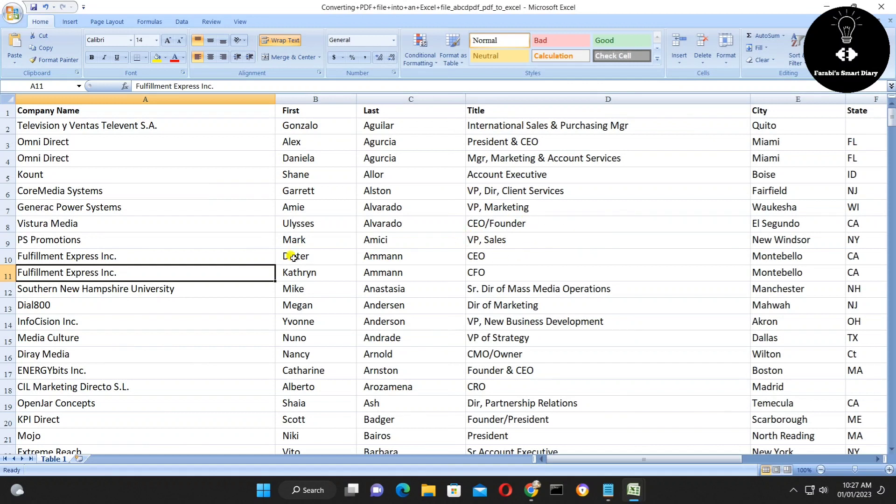
pyautogui.scroll(-1, 476, 256)
pyautogui.scroll(-6, 479, 261)
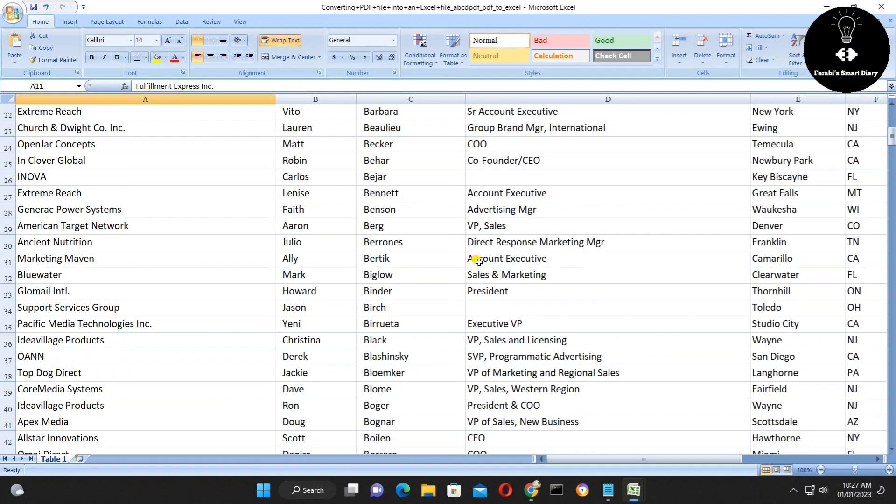
pyautogui.scroll(7, 479, 280)
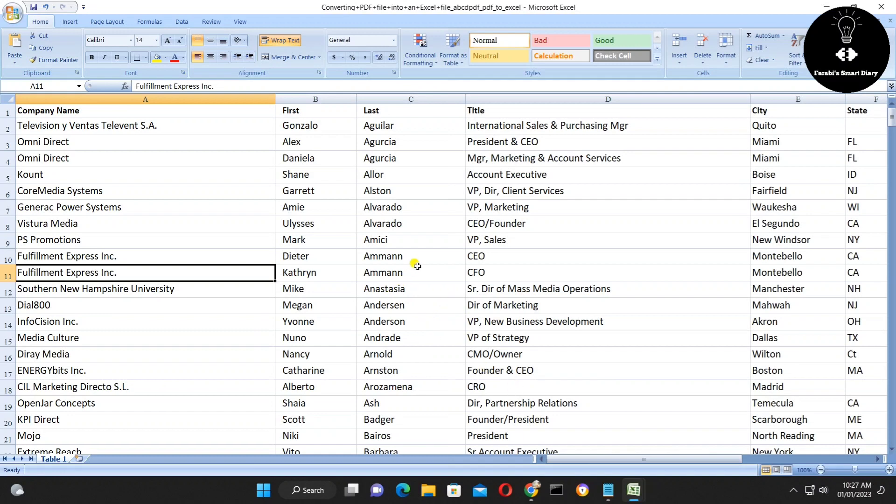
pyautogui.scroll(-5, 465, 272)
pyautogui.scroll(-3, 466, 273)
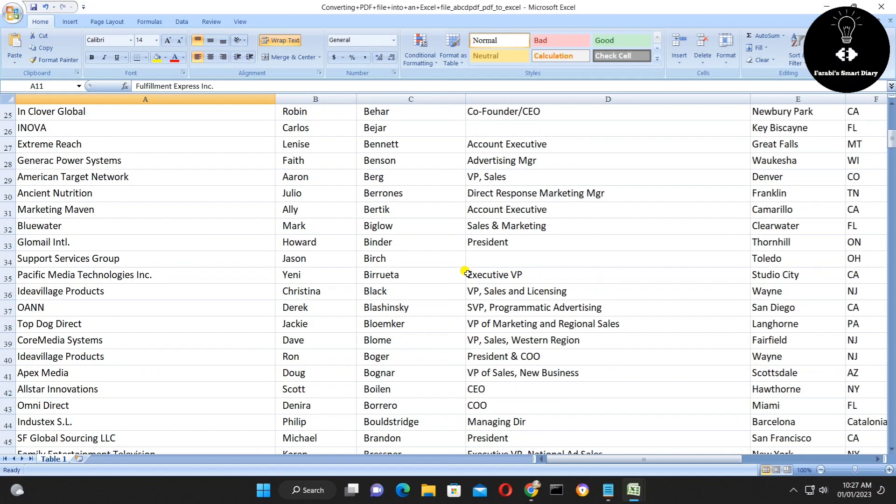
pyautogui.scroll(-2, 468, 274)
pyautogui.scroll(-2, 470, 274)
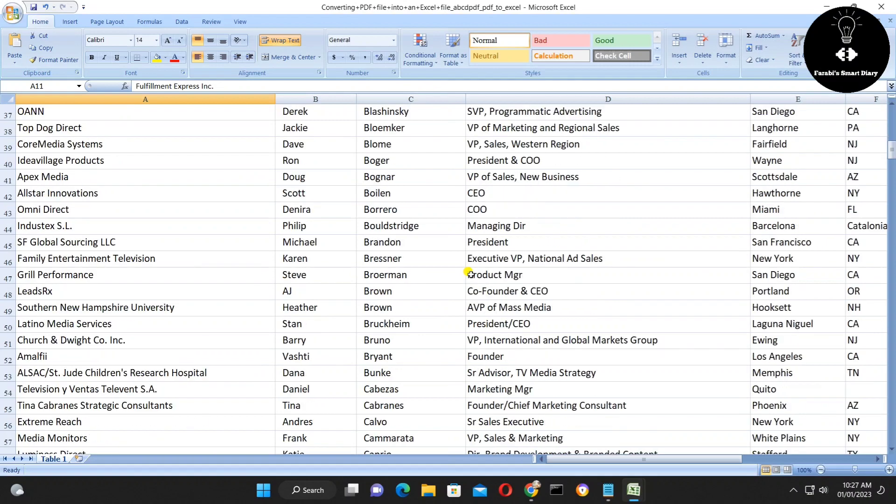
pyautogui.scroll(-2, 469, 274)
pyautogui.scroll(-1, 469, 275)
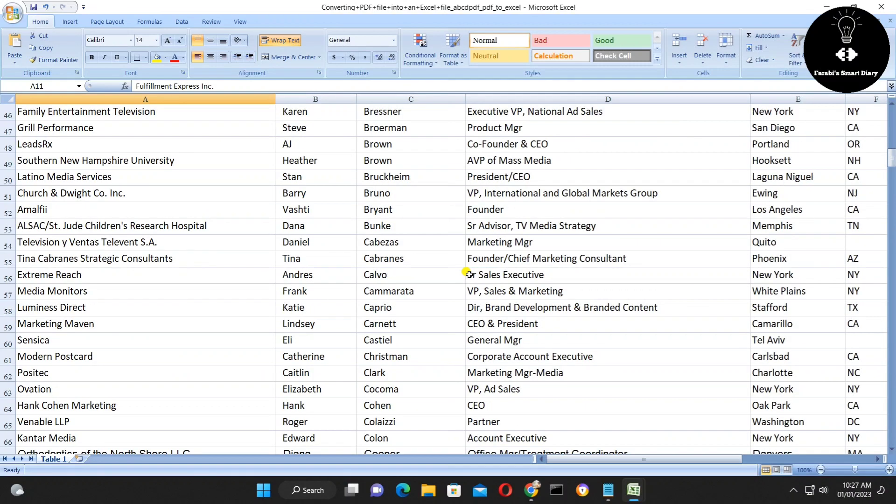
pyautogui.scroll(-2, 469, 274)
pyautogui.scroll(-2, 469, 274)
pyautogui.scroll(-2, 469, 274)
pyautogui.scroll(-2, 469, 274)
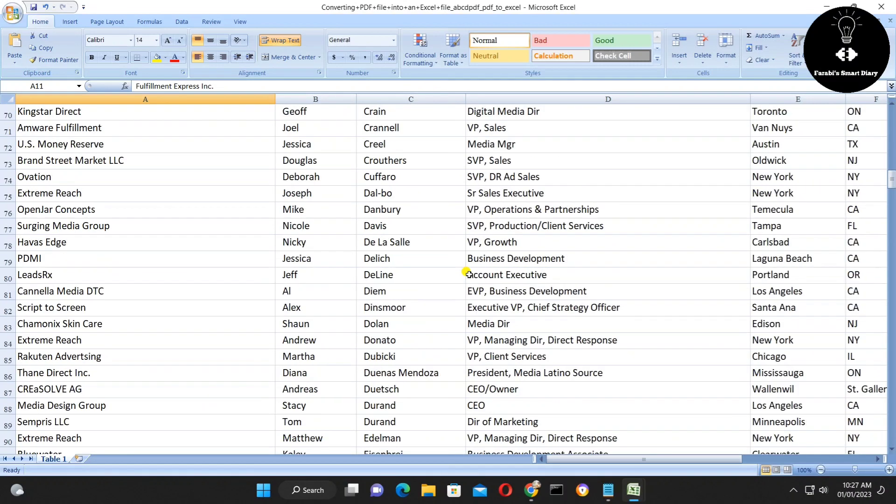
pyautogui.scroll(-1, 468, 274)
pyautogui.scroll(-1, 469, 275)
pyautogui.scroll(-1, 469, 274)
pyautogui.scroll(-1, 469, 274)
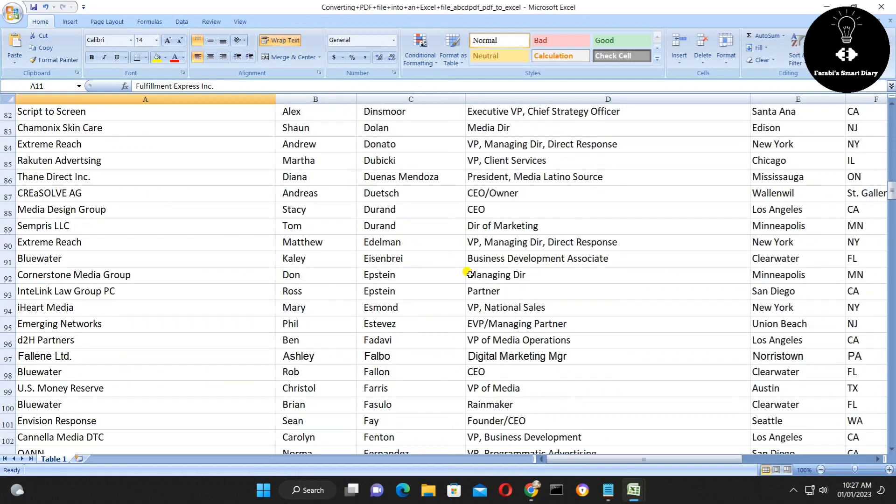
pyautogui.scroll(-2, 469, 274)
pyautogui.scroll(1, 469, 274)
pyautogui.scroll(3, 469, 274)
pyautogui.scroll(2, 469, 274)
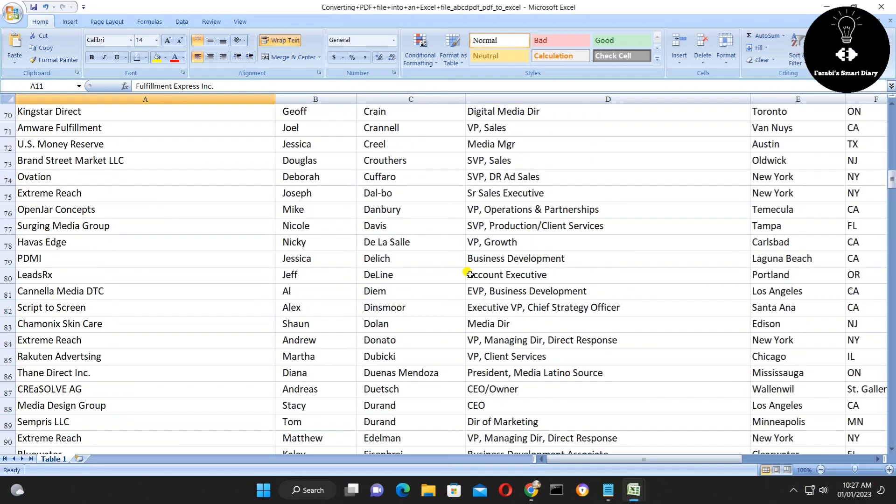
pyautogui.scroll(2, 469, 274)
pyautogui.scroll(3, 469, 274)
pyautogui.scroll(1, 469, 274)
pyautogui.scroll(1, 469, 274)
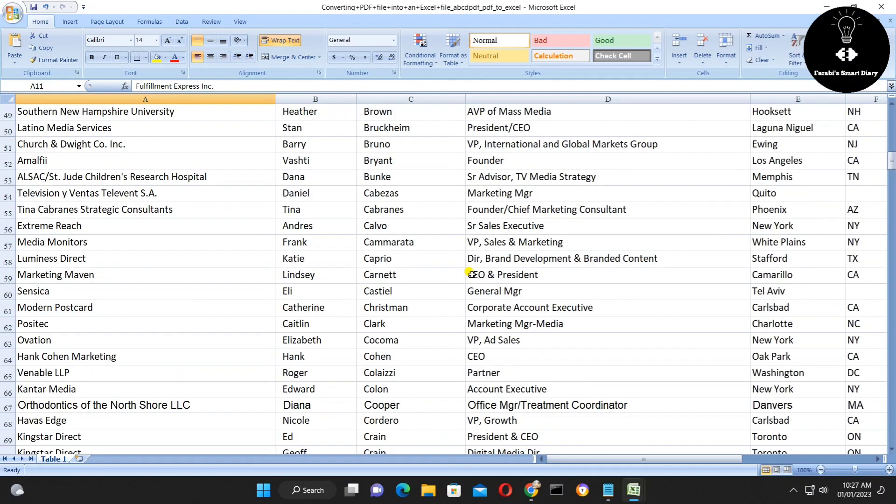
pyautogui.scroll(3, 470, 274)
pyautogui.scroll(3, 469, 274)
pyautogui.scroll(3, 471, 274)
pyautogui.scroll(1, 471, 274)
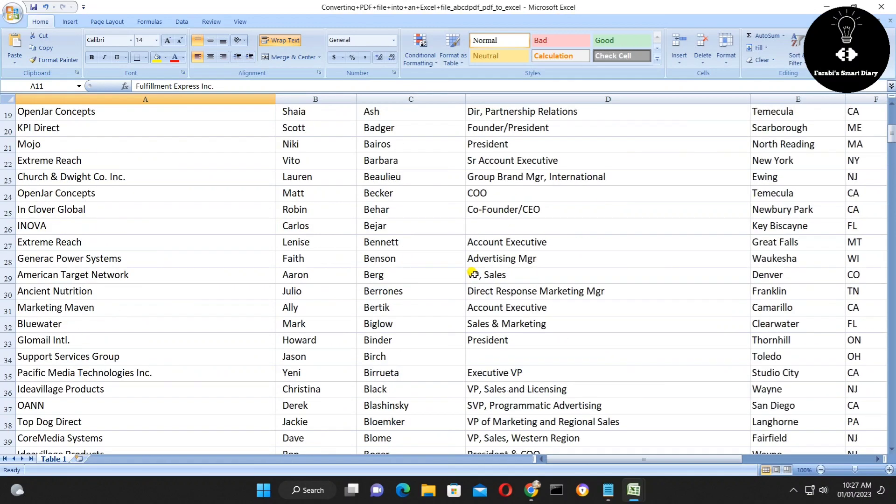